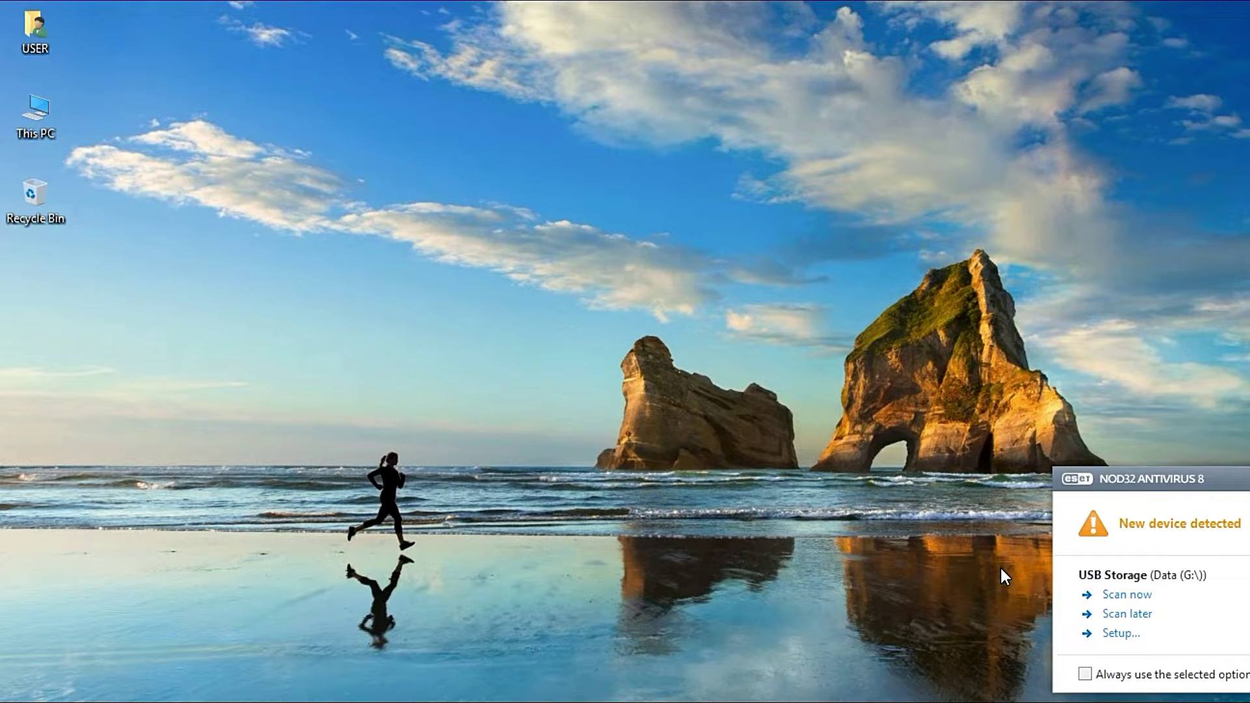
# Step: Show the computer's drives in File Explorer and start an antivirus scan of the newly detected USB storage drive G:
pyautogui.press('super+e')
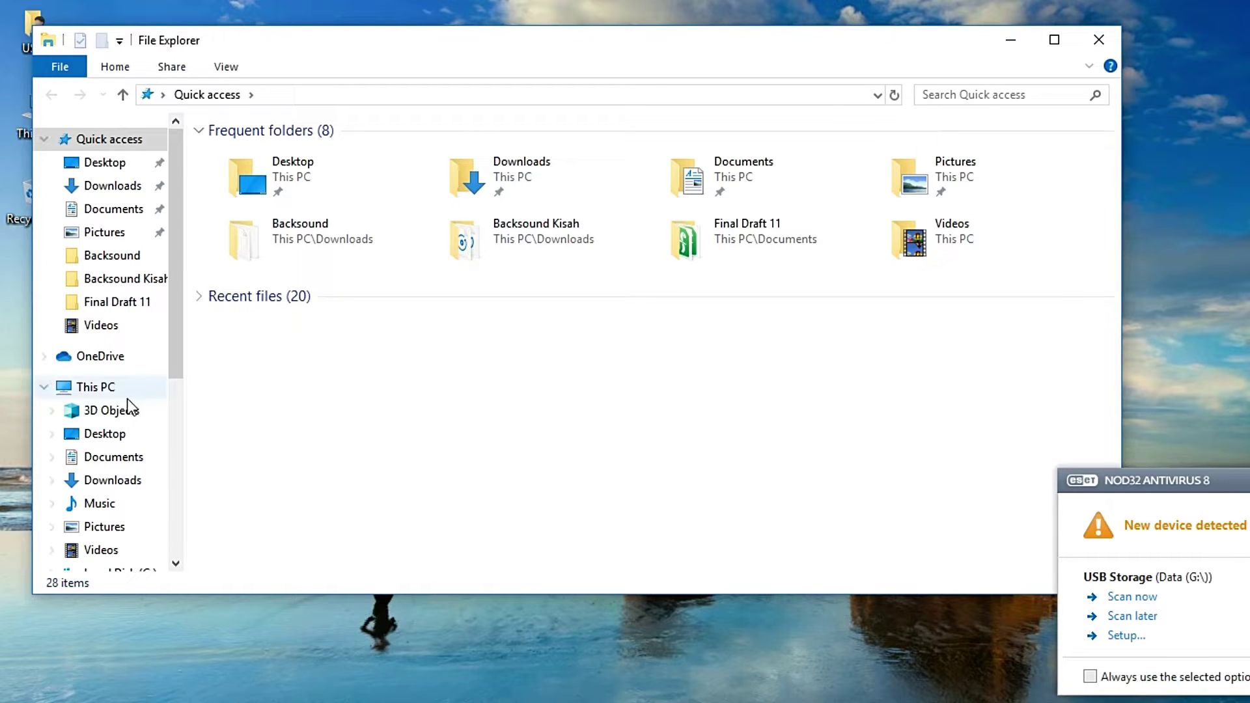
pyautogui.click(96, 387)
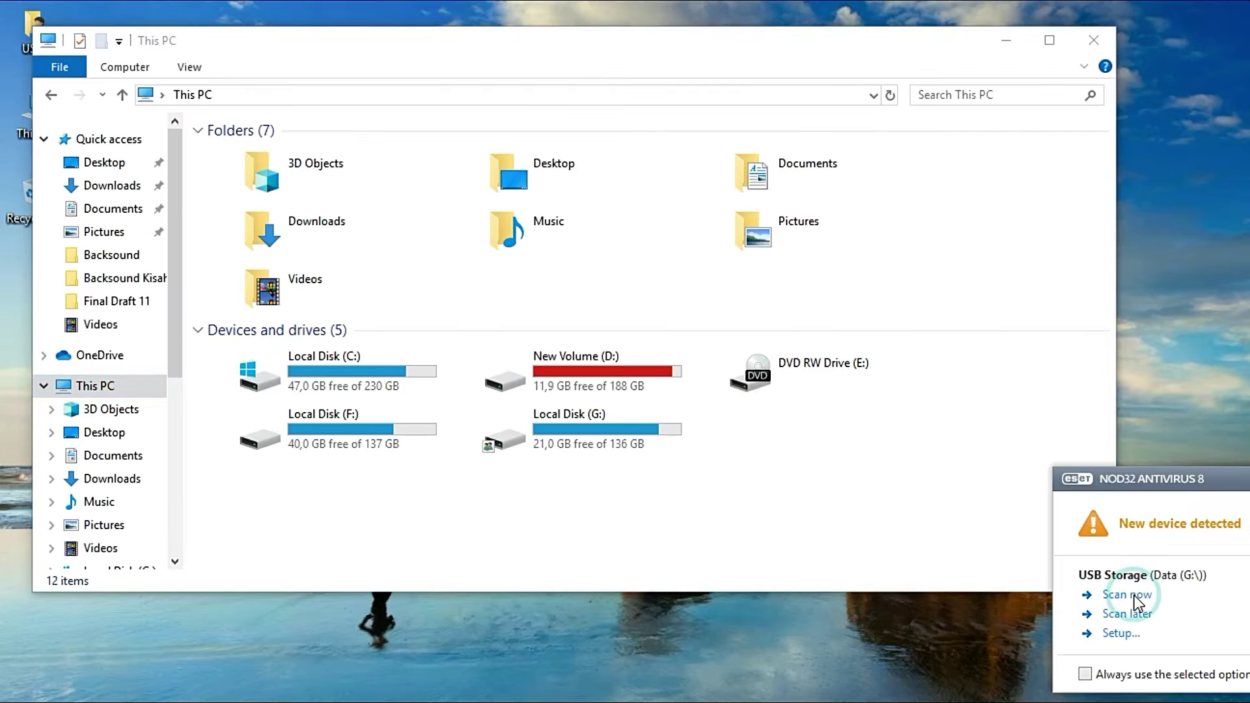
pyautogui.click(1134, 595)
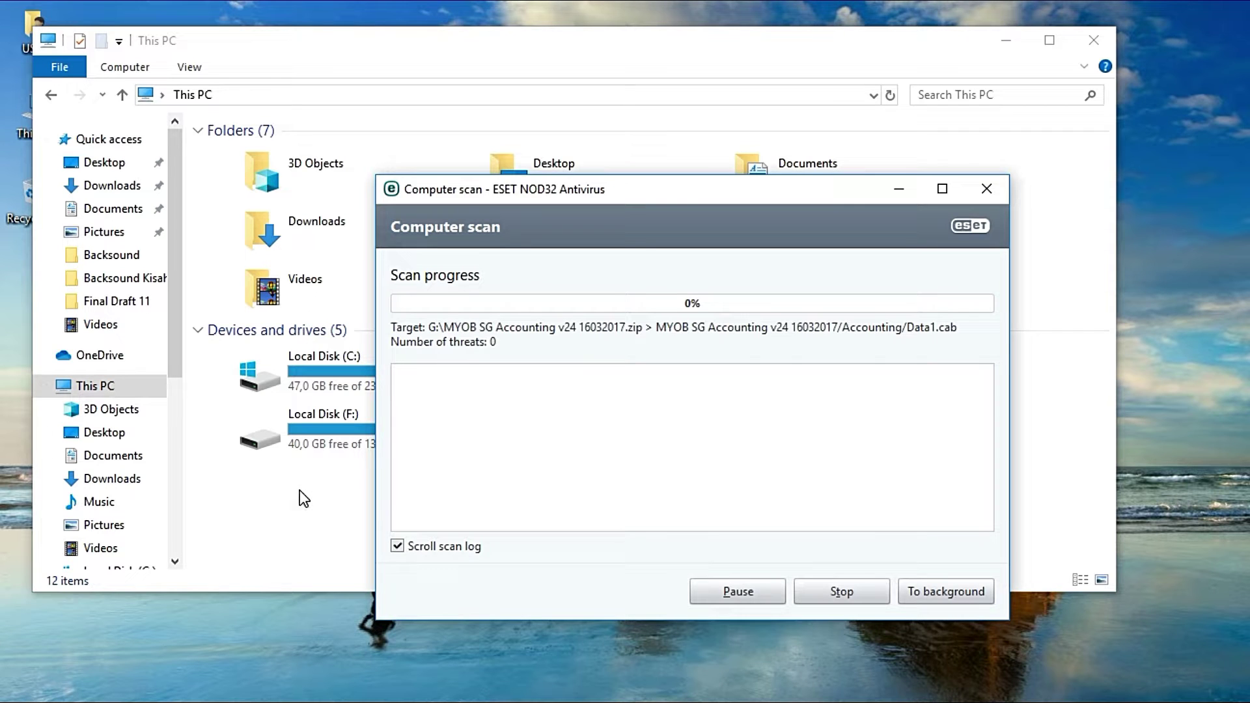
# Step: Start an ESET NOD32 Antivirus scan of Local Disk (F:) from File Explorer
pyautogui.click(304, 440)
pyautogui.doubleClick(303, 438)
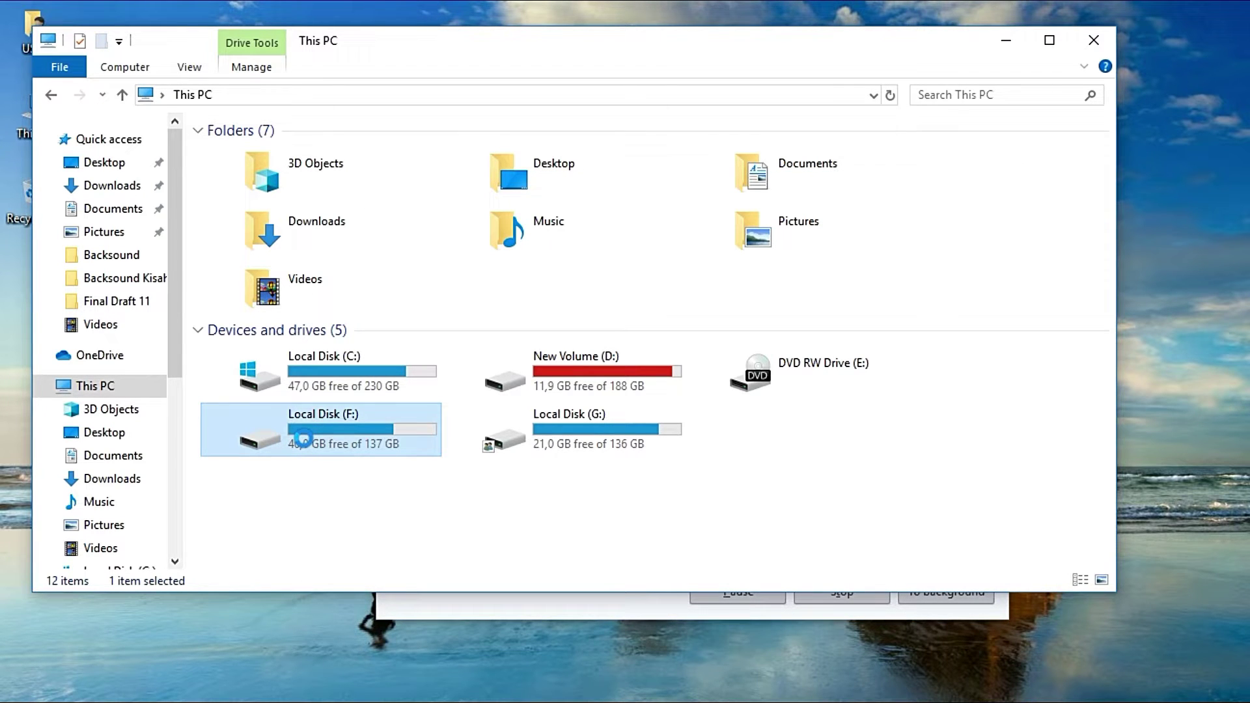
pyautogui.rightClick(303, 438)
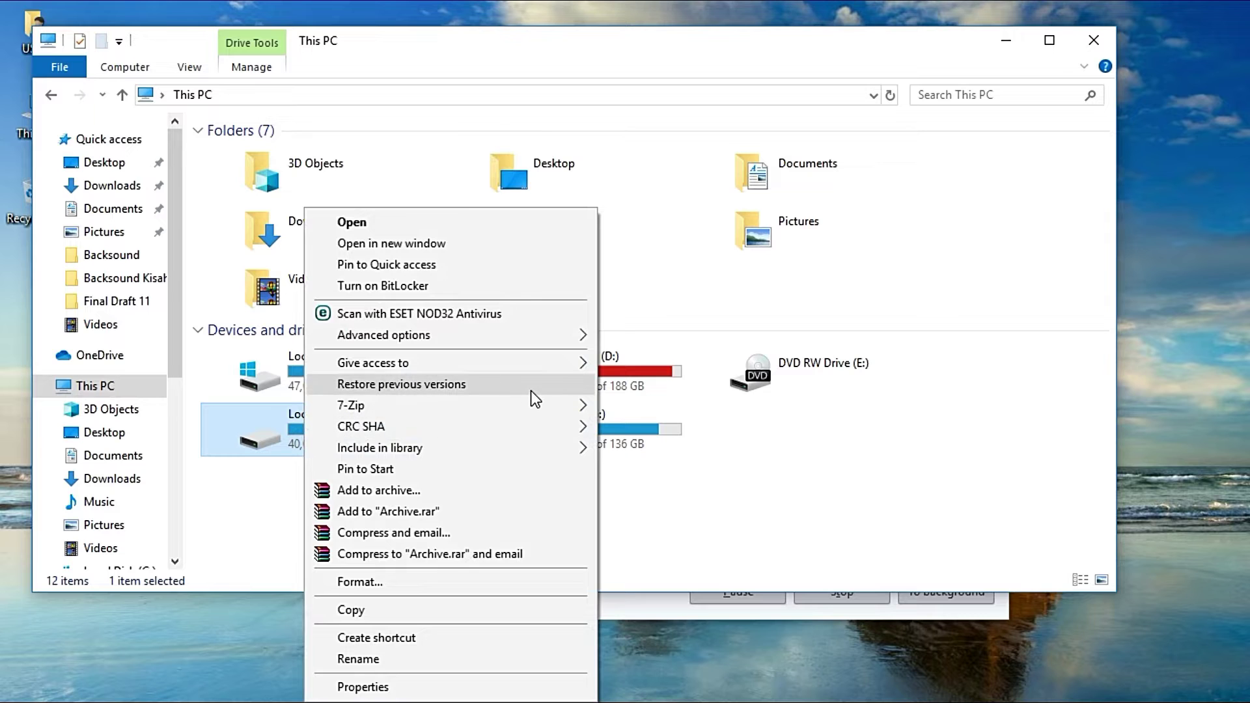
pyautogui.click(569, 315)
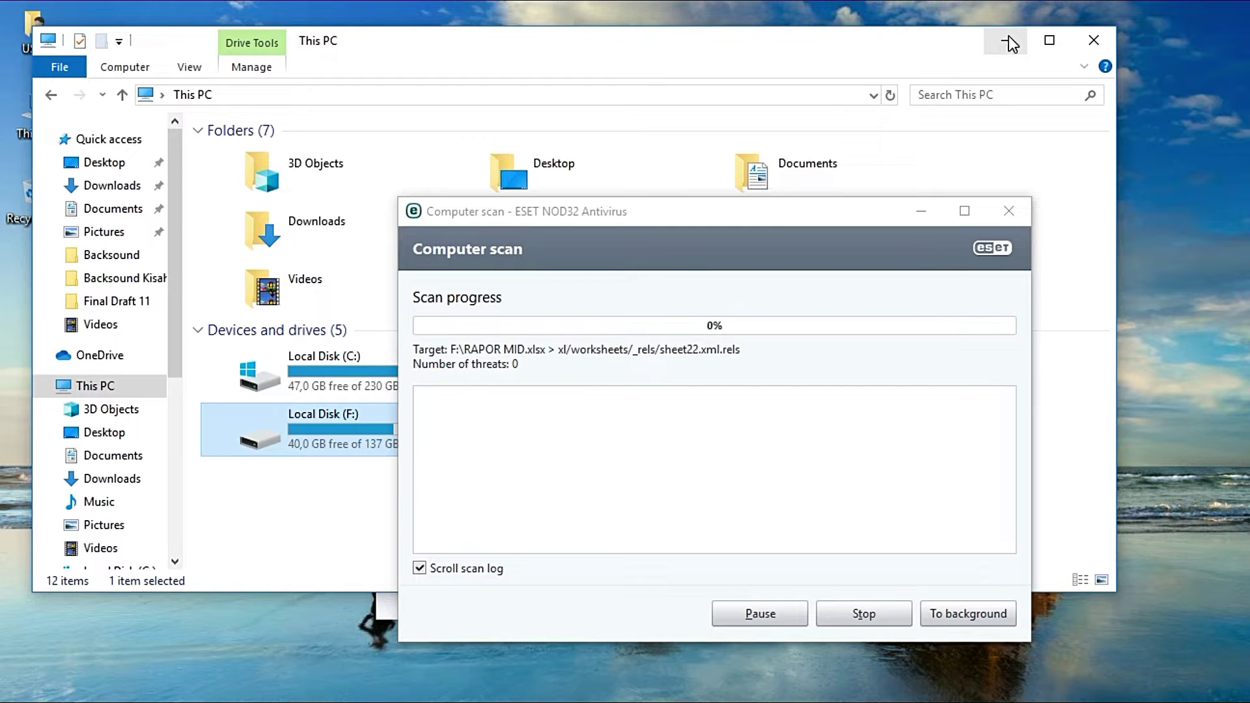
# Step: Minimize the drive F: scan window and restore it
pyautogui.click(912, 213)
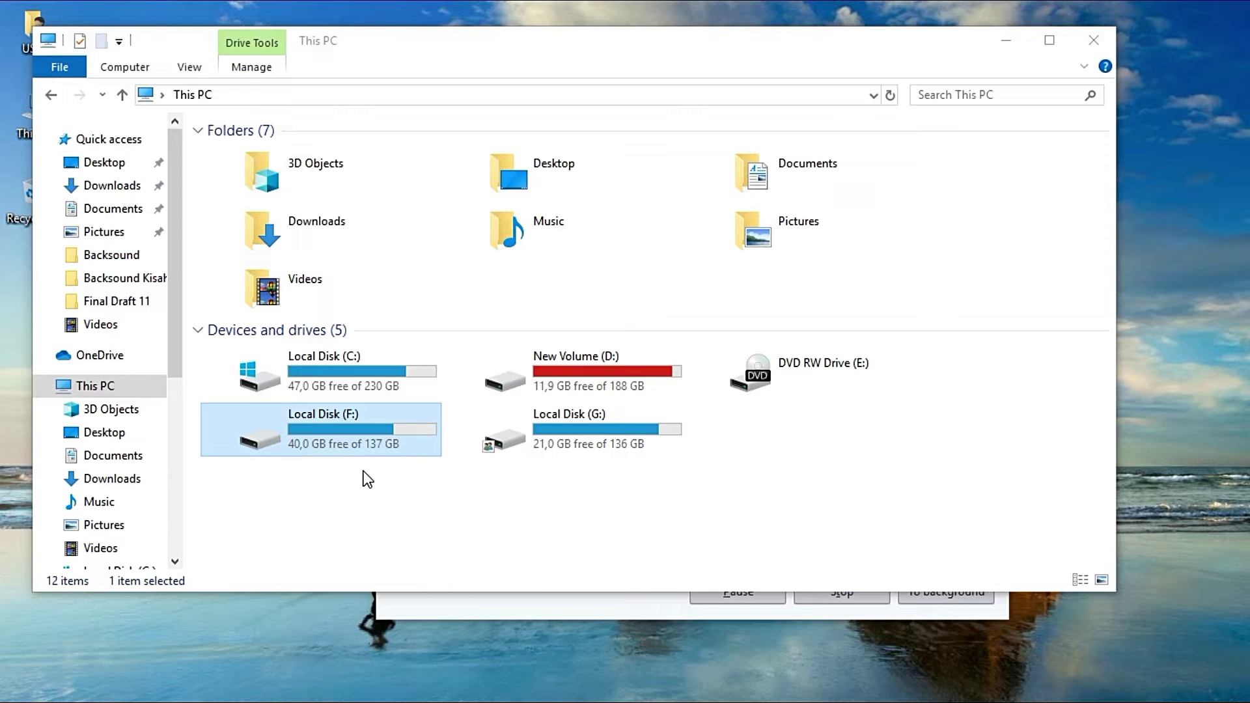
pyautogui.moveTo(306, 702)
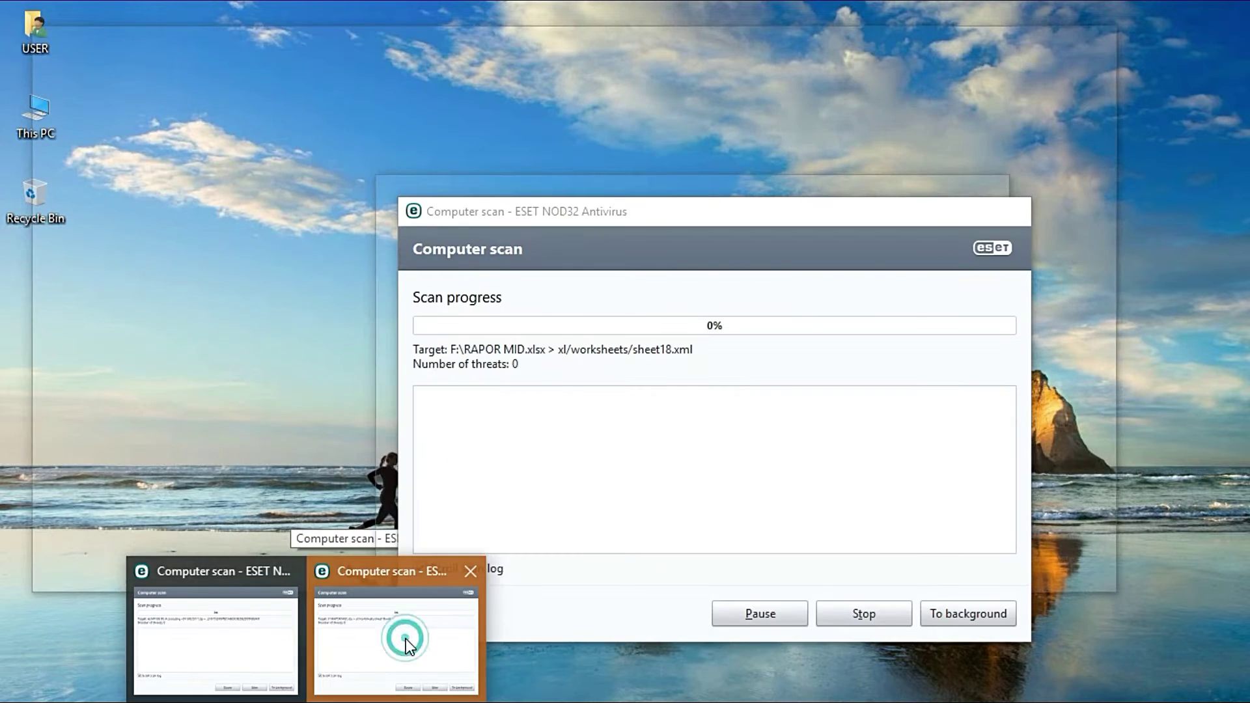
pyautogui.click(405, 639)
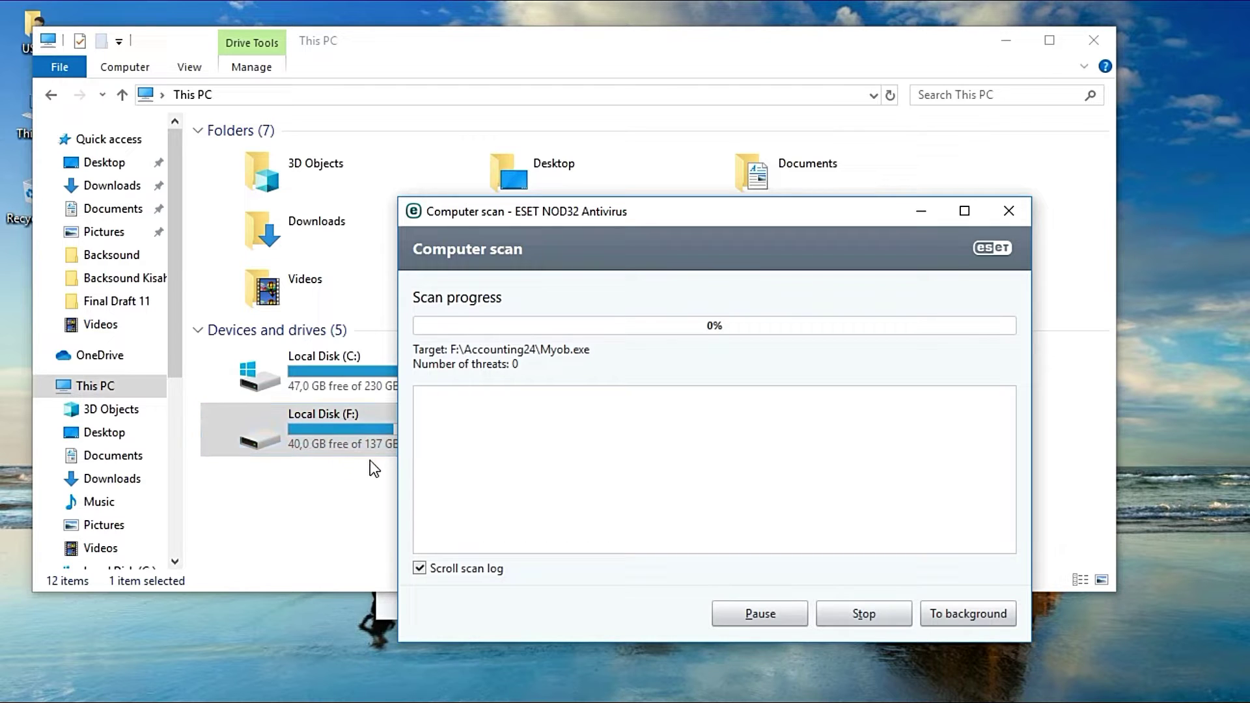
# Step: Minimize File Explorer and place the drive F: and drive G: scan windows side by side
pyautogui.click(630, 49)
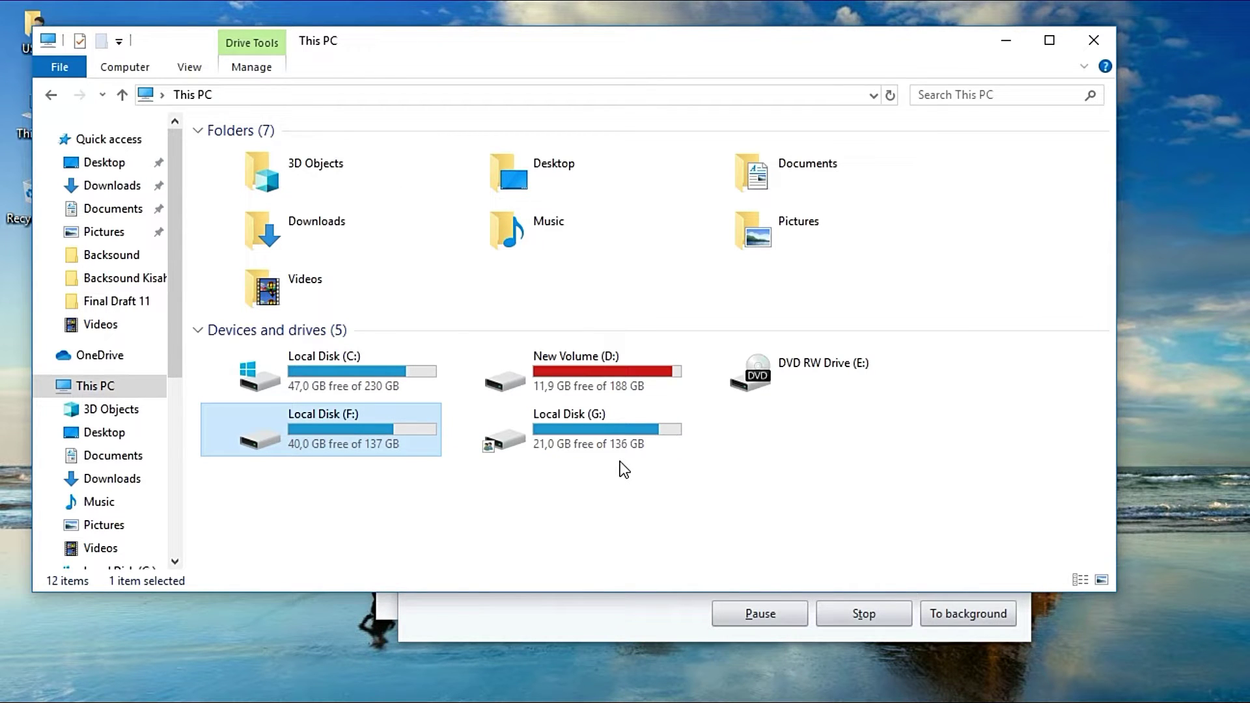
pyautogui.click(1018, 44)
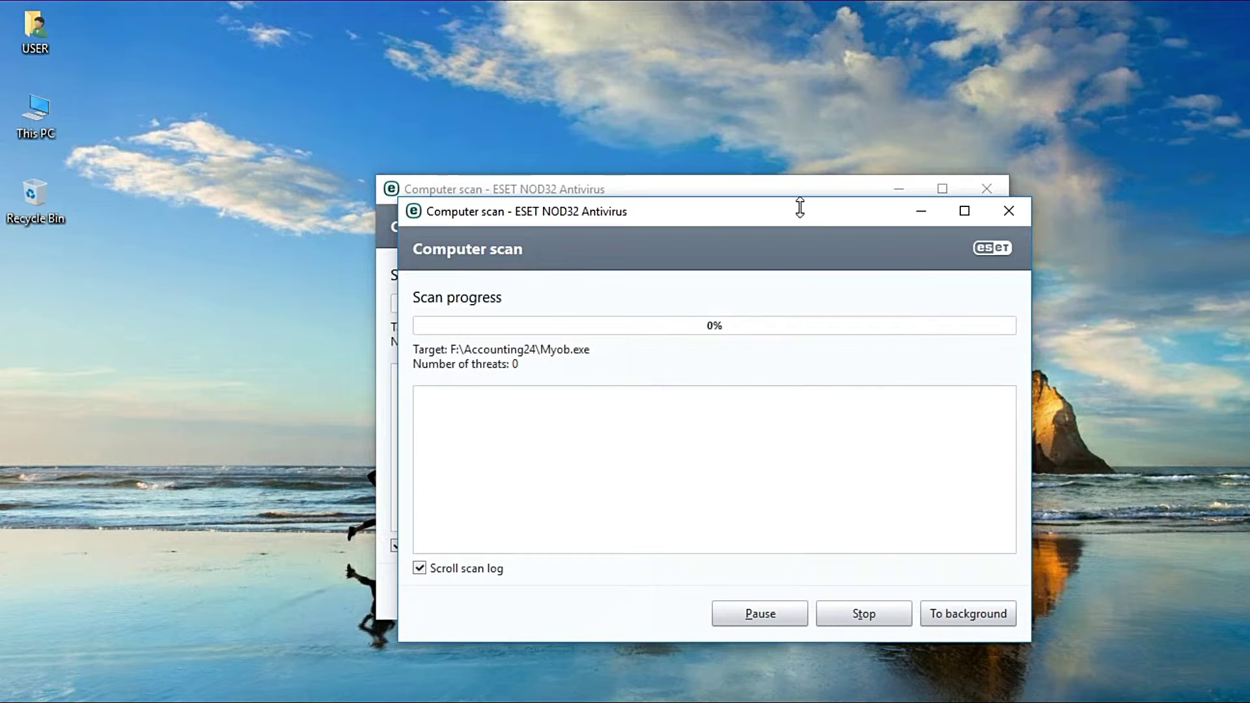
pyautogui.moveTo(798, 210); pyautogui.dragTo(414, 72)
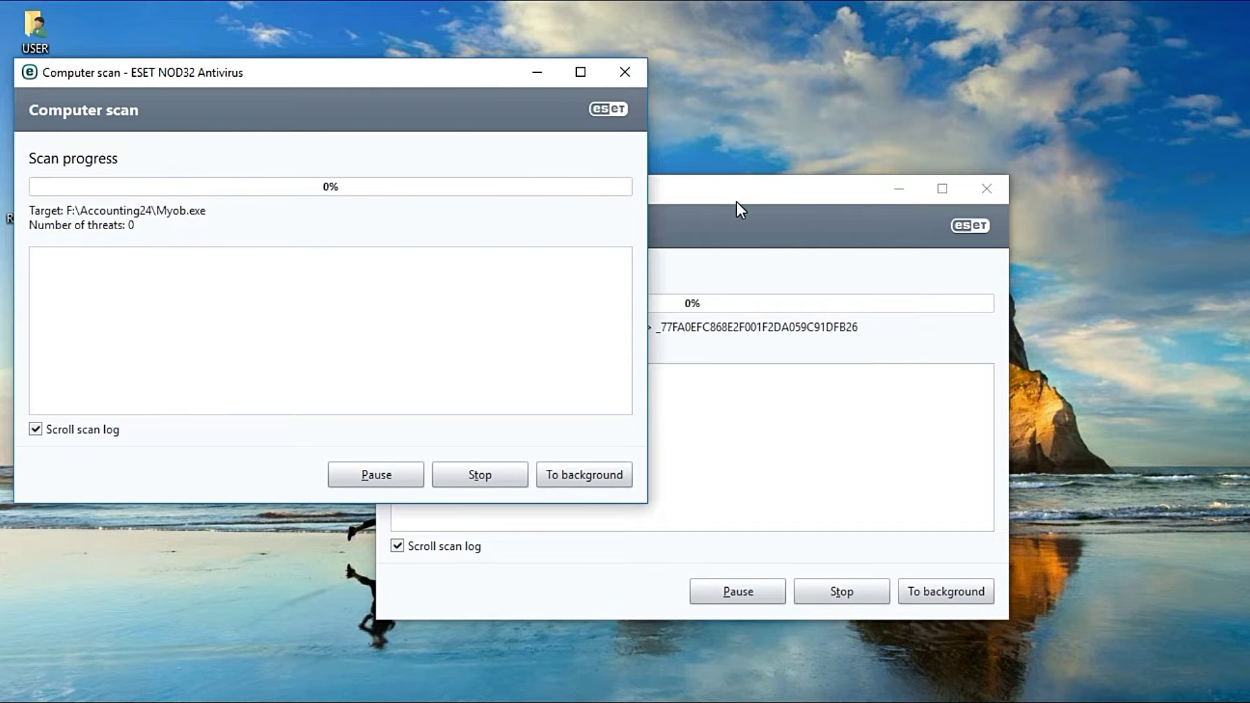
pyautogui.moveTo(736, 201); pyautogui.dragTo(1028, 83)
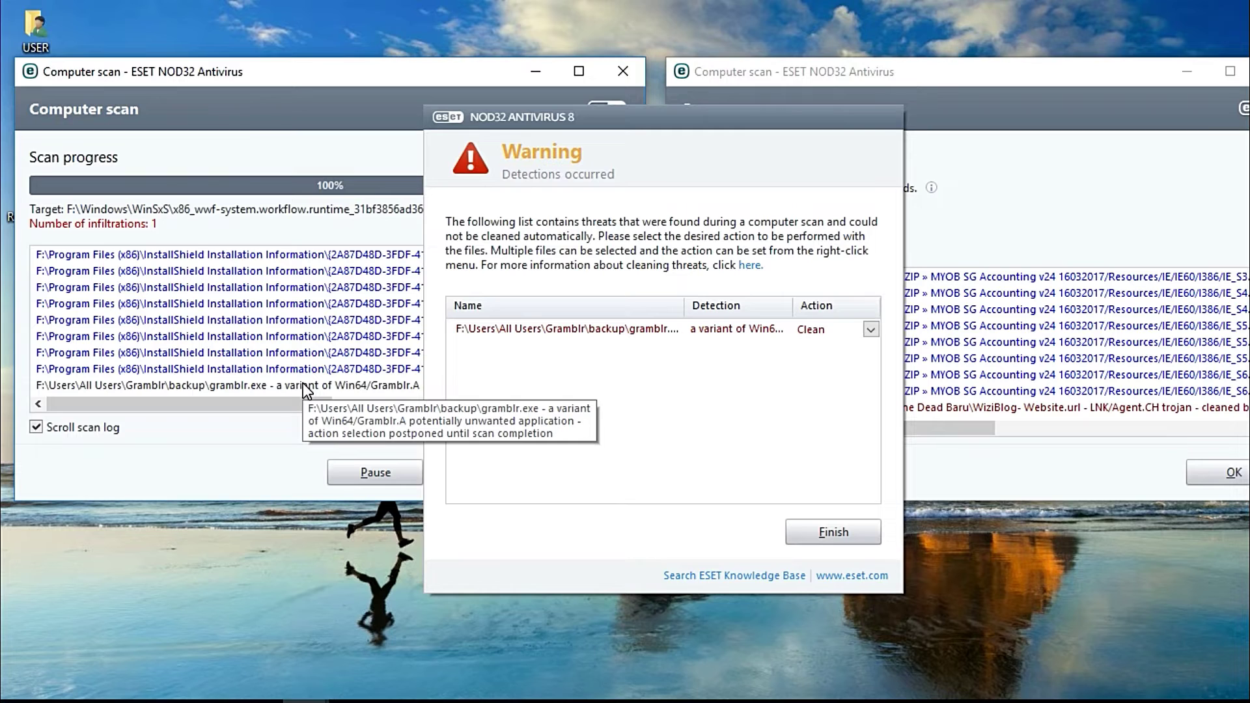
# Step: Set the action for the detected gramblr file on drive F: to Delete and finish the threat warning
pyautogui.click(876, 330)
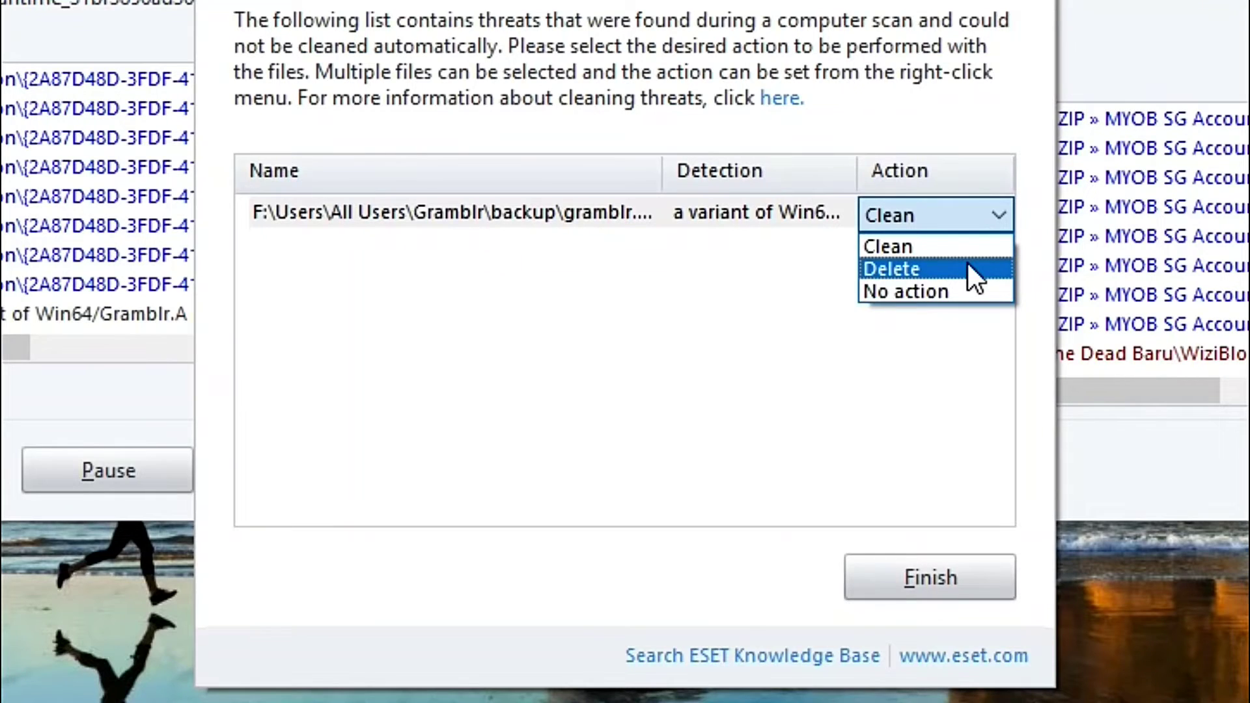
pyautogui.click(967, 268)
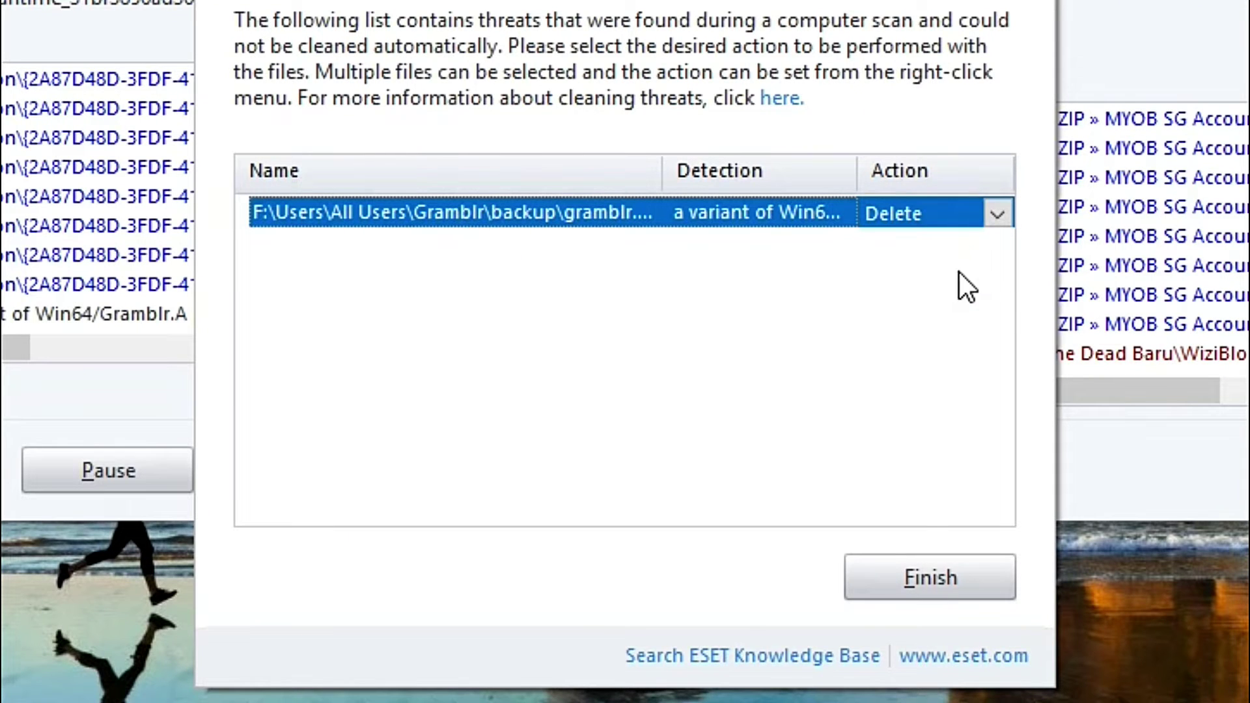
pyautogui.click(920, 565)
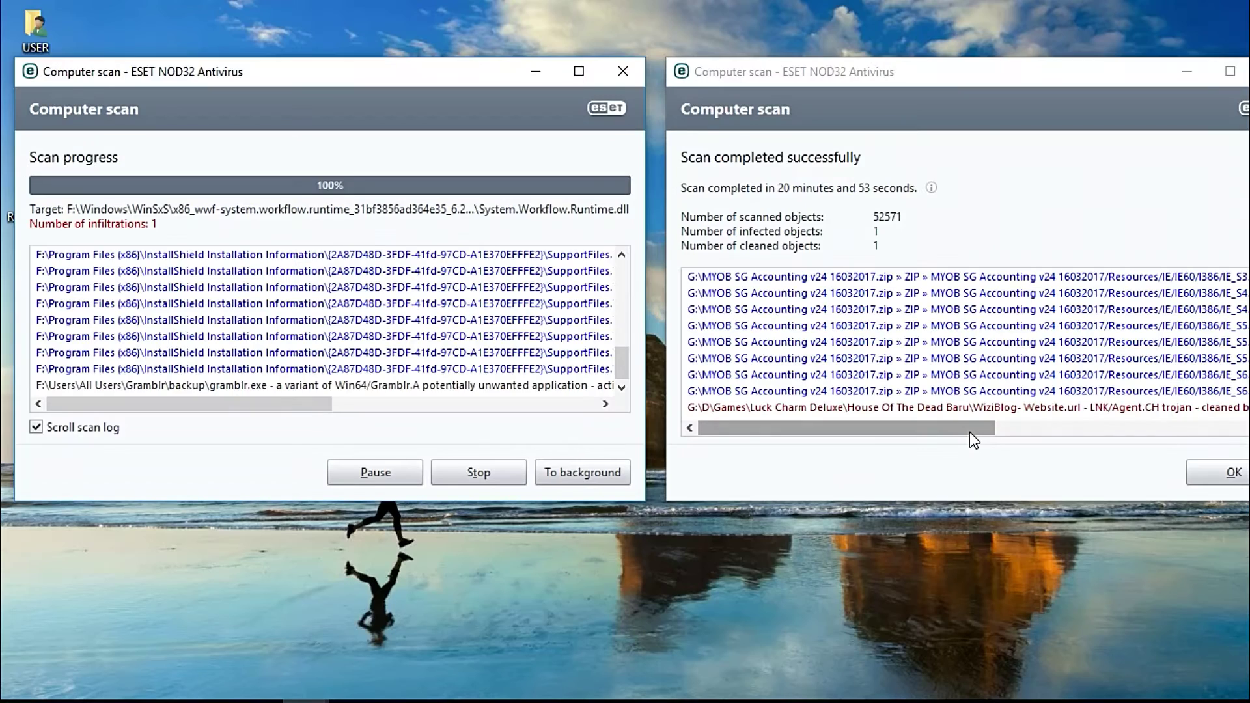
# Step: Check the trojan entry in the drive G: scan log and open the antivirus Quarantine list
pyautogui.moveTo(1191, 390); pyautogui.dragTo(1249, 384)
pyautogui.moveTo(1054, 421); pyautogui.dragTo(1054, 421)
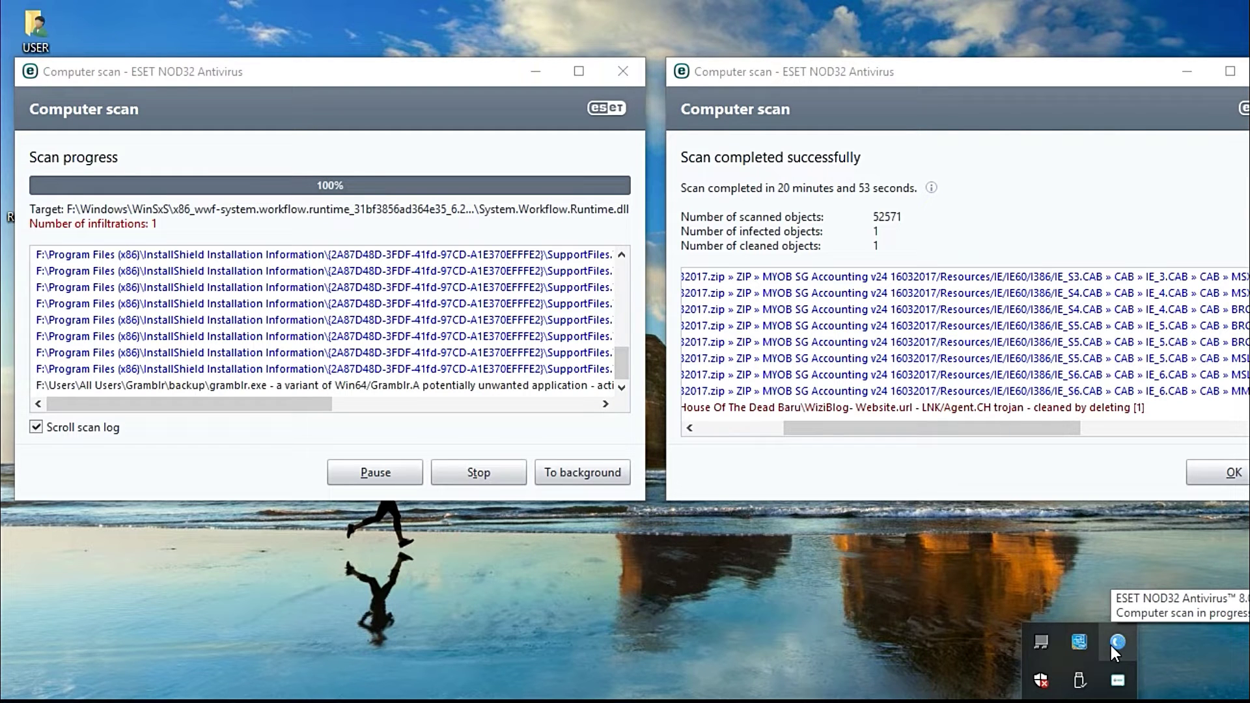
pyautogui.click(1116, 643)
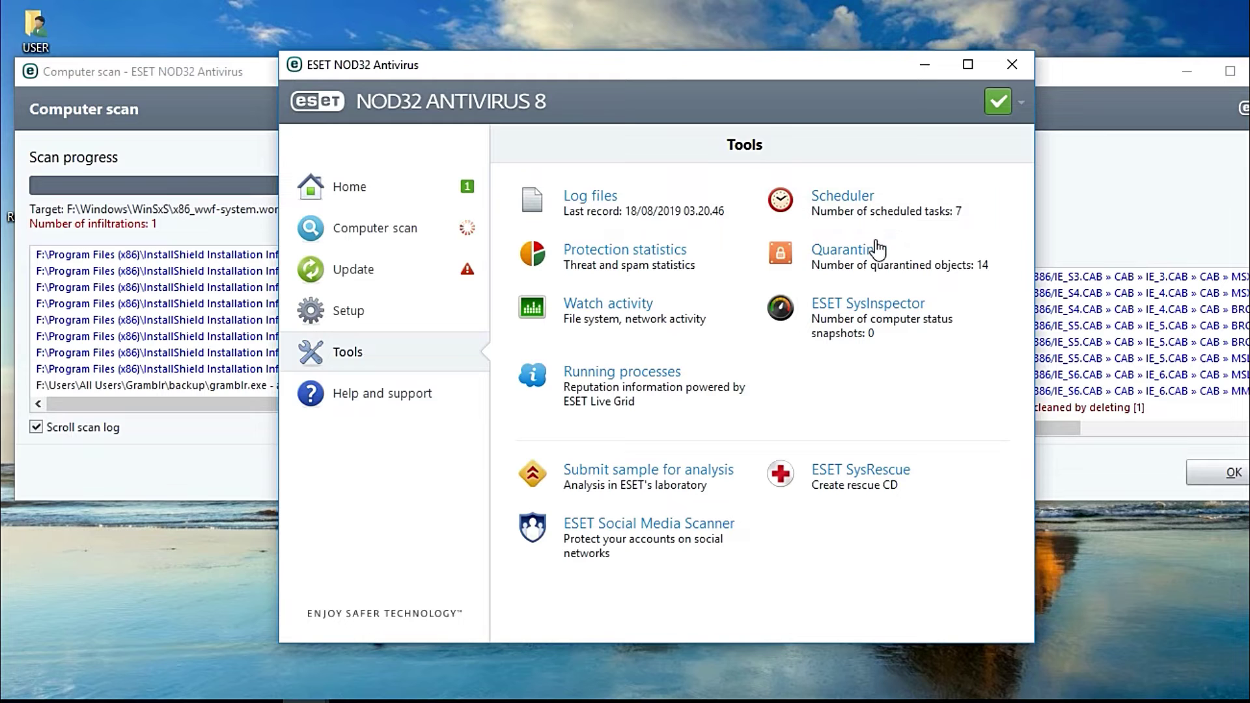
pyautogui.click(857, 250)
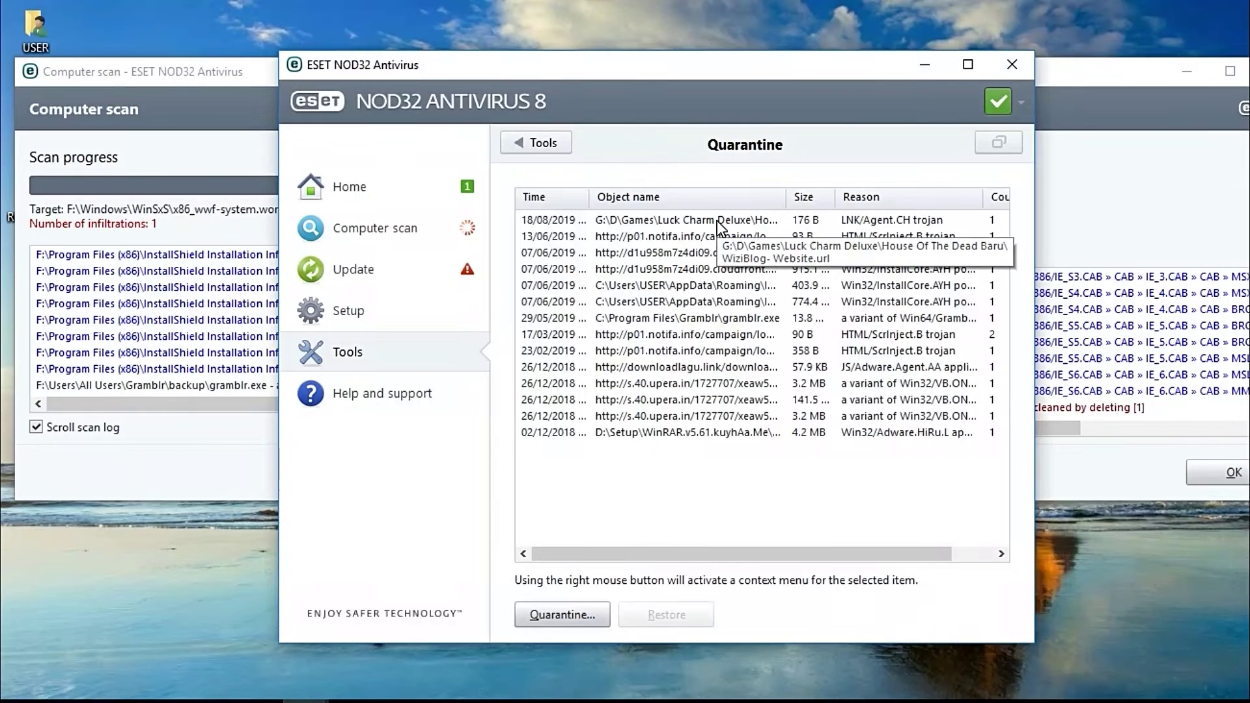
# Step: Try to delete every listed object from Quarantine
pyautogui.click(717, 221)
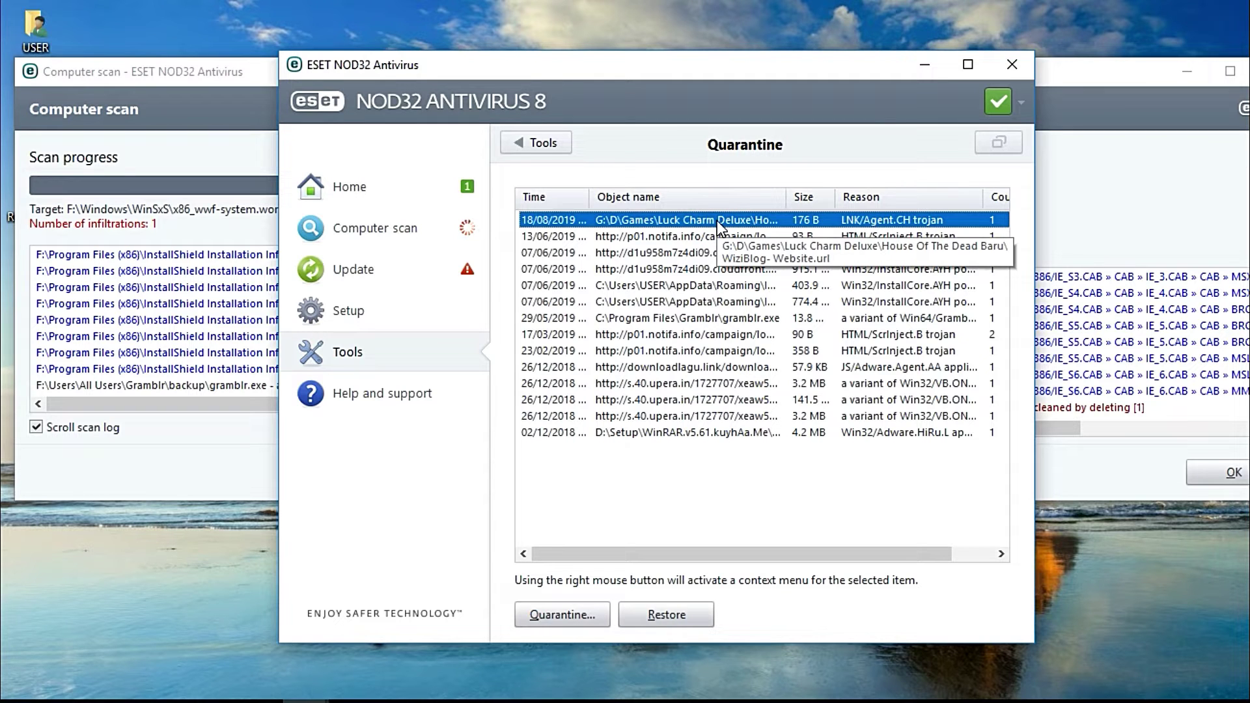
pyautogui.hotkey('ctrl', 'a')
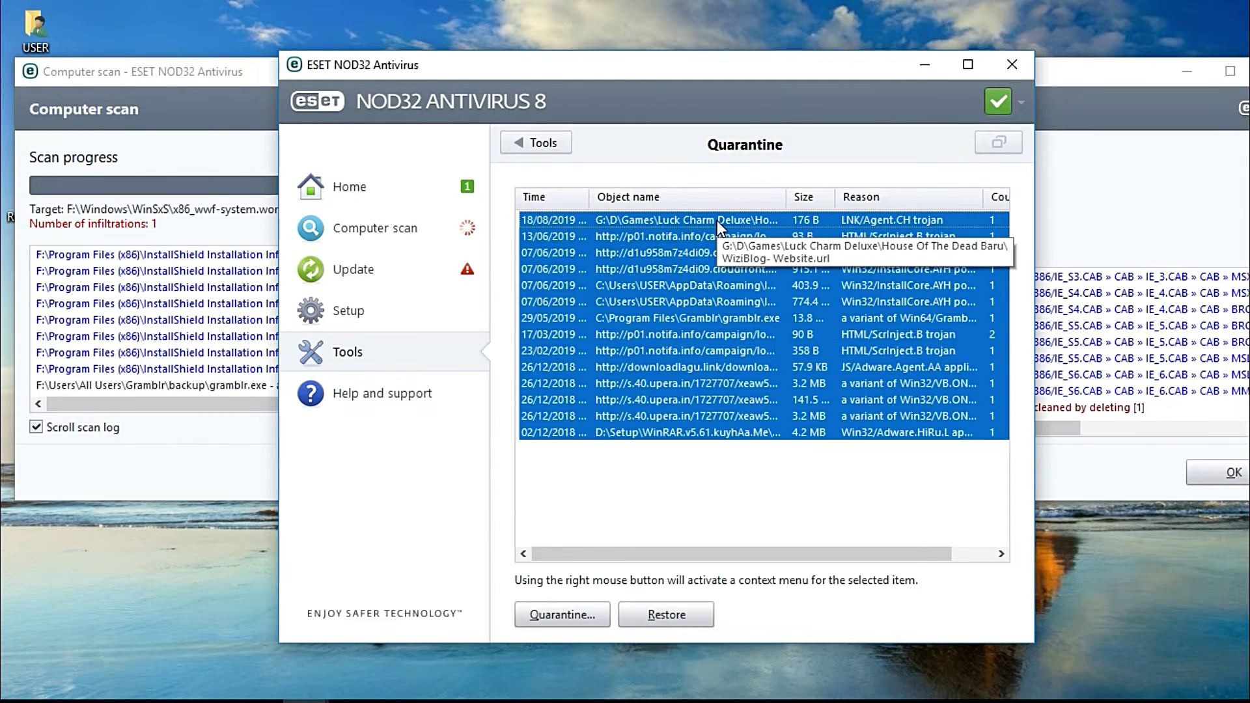
pyautogui.rightClick(717, 220)
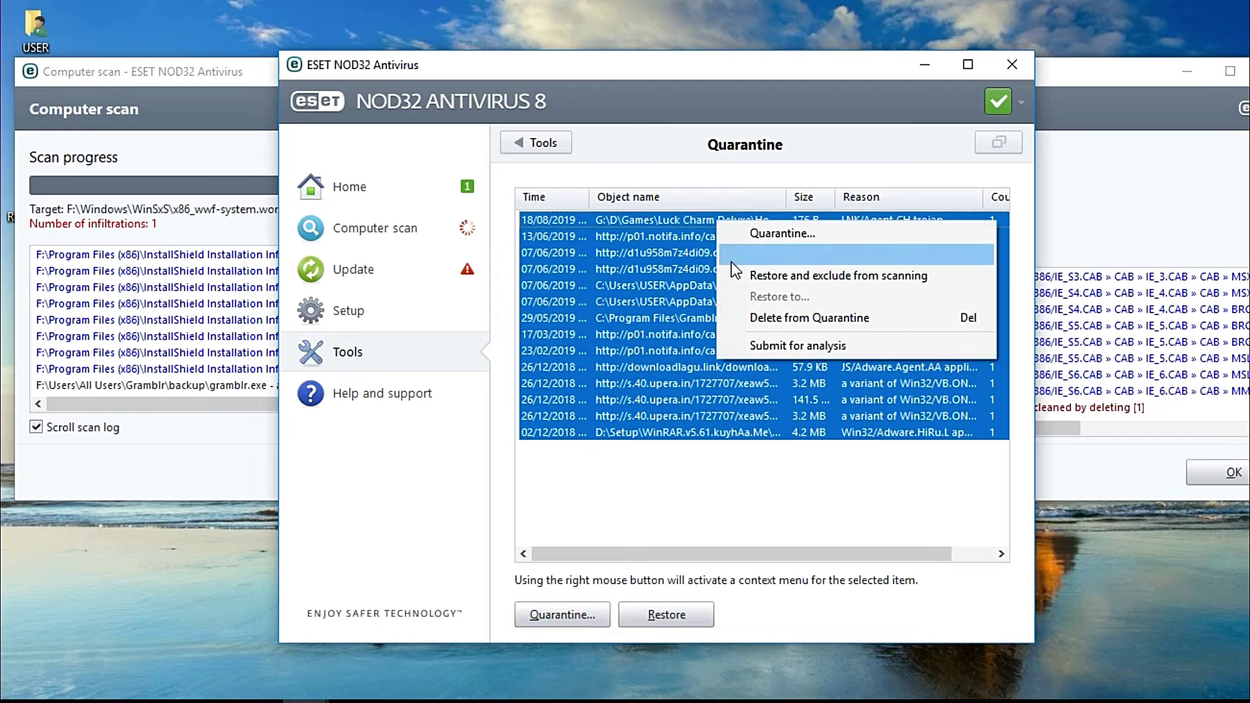
pyautogui.click(740, 317)
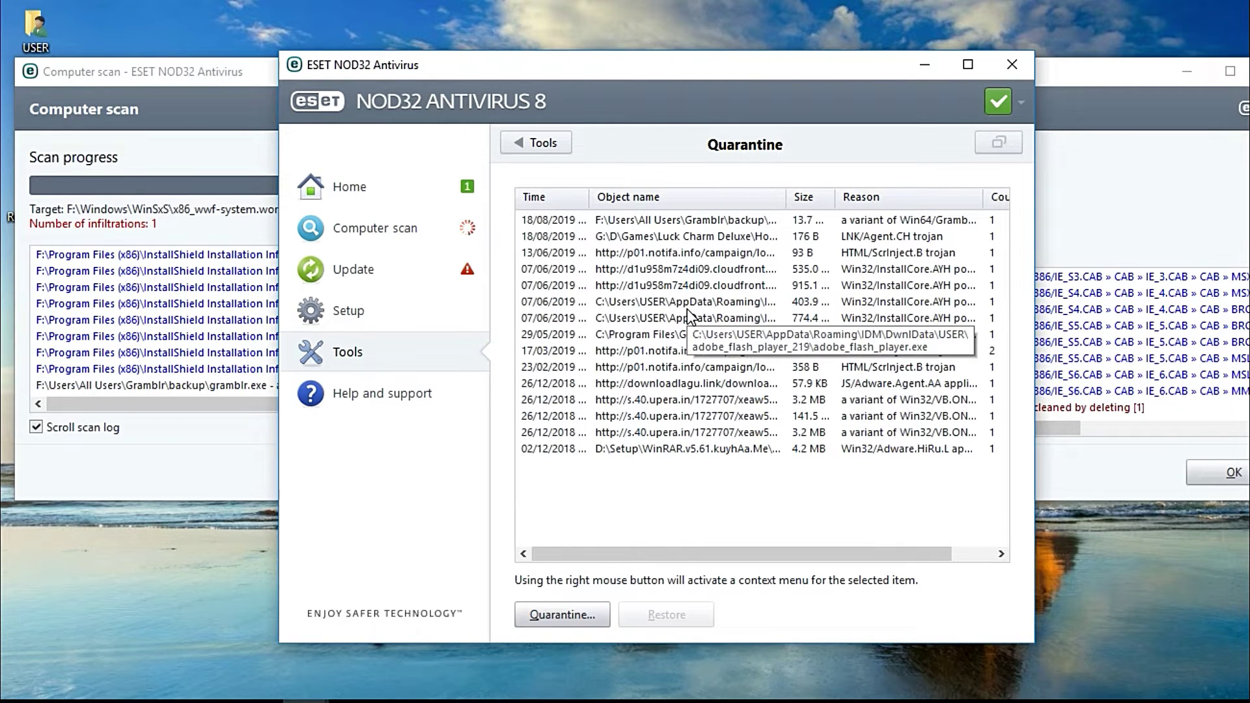
# Step: Permanently delete all objects from Quarantine and close the main antivirus window
pyautogui.click(688, 308)
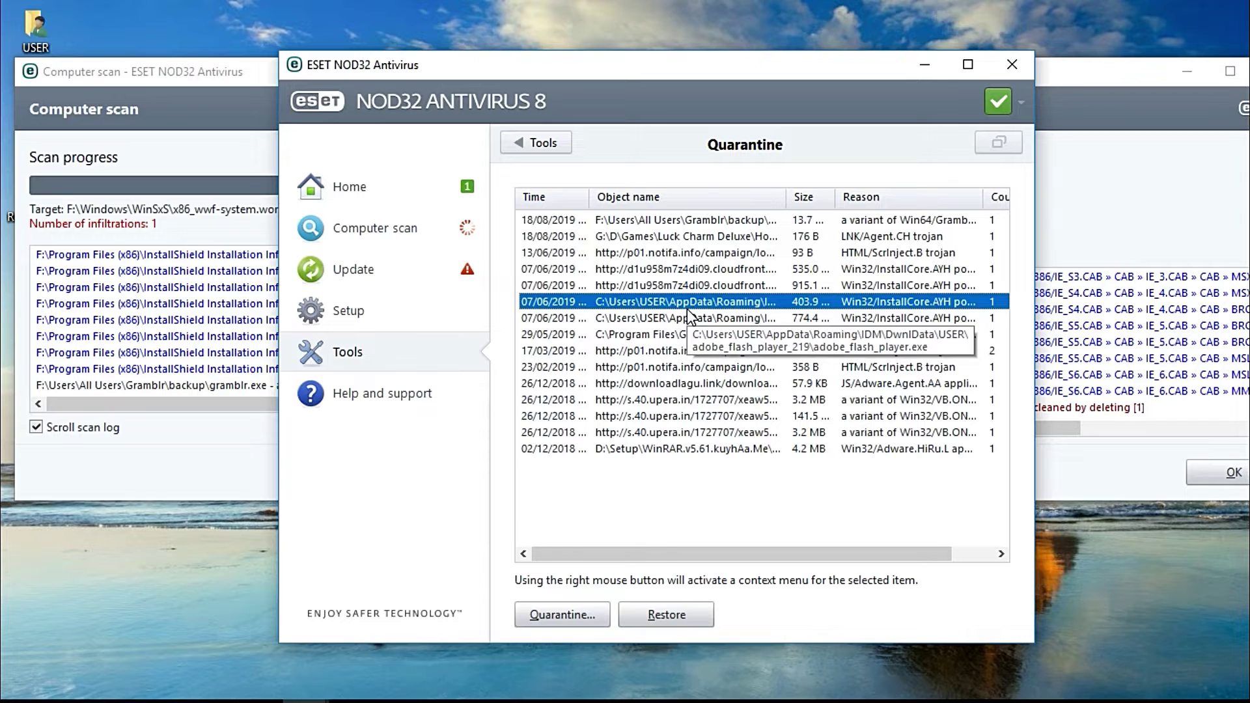
pyautogui.hotkey('ctrl', 'a')
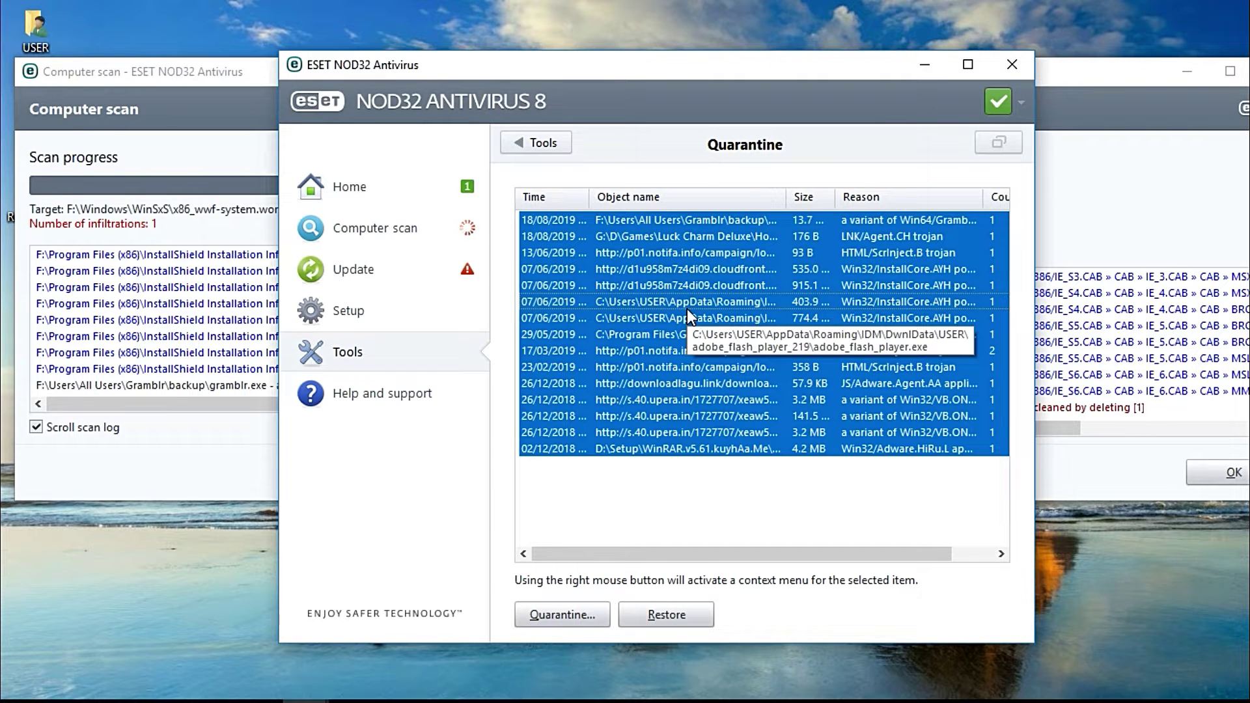
pyautogui.rightClick(688, 310)
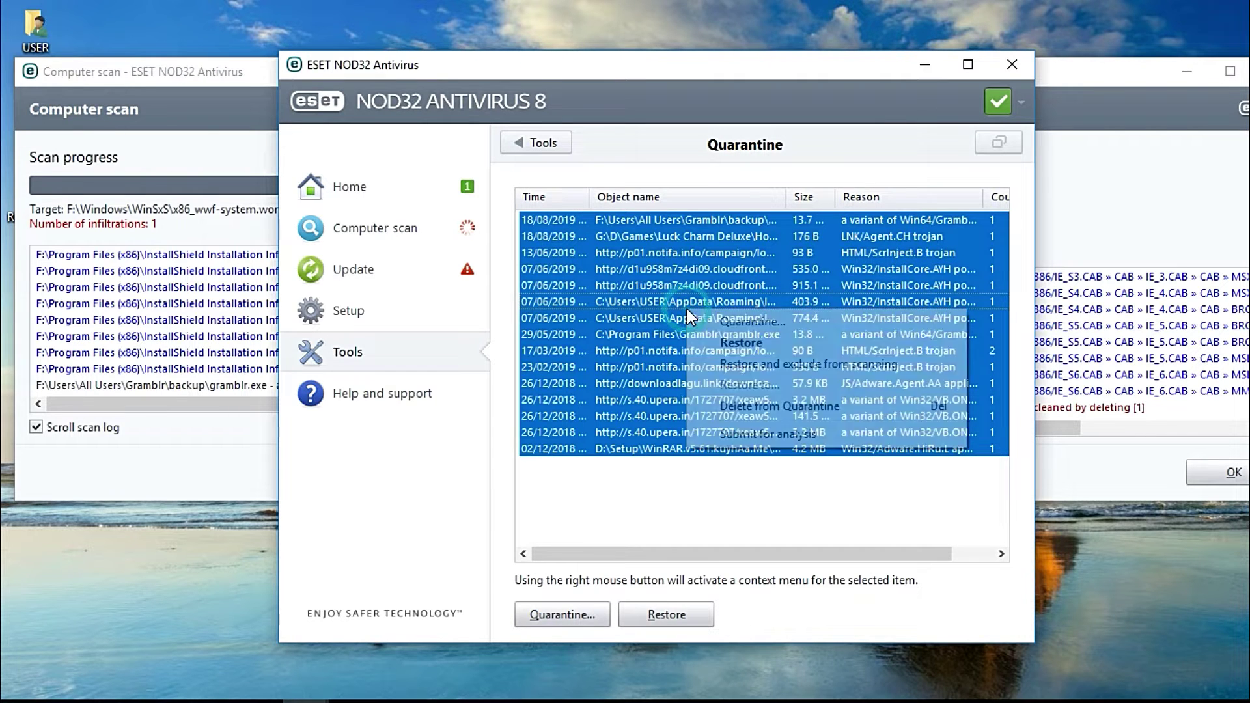
pyautogui.click(720, 407)
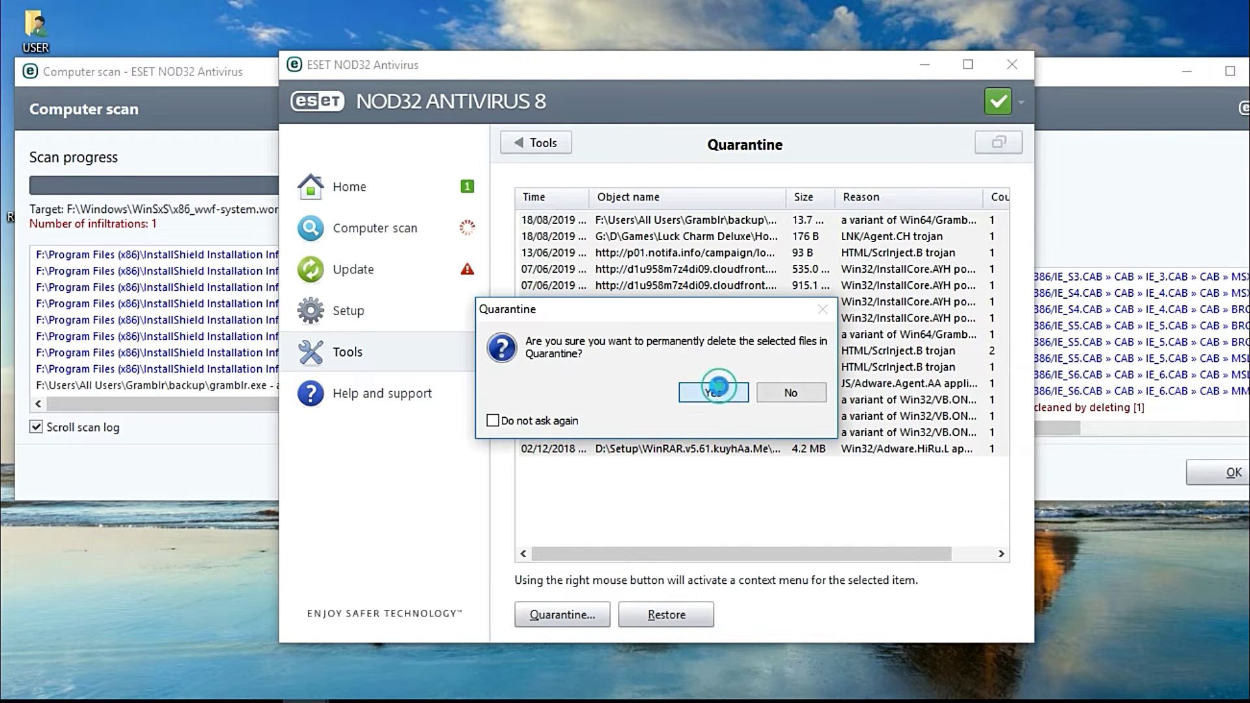
pyautogui.click(720, 391)
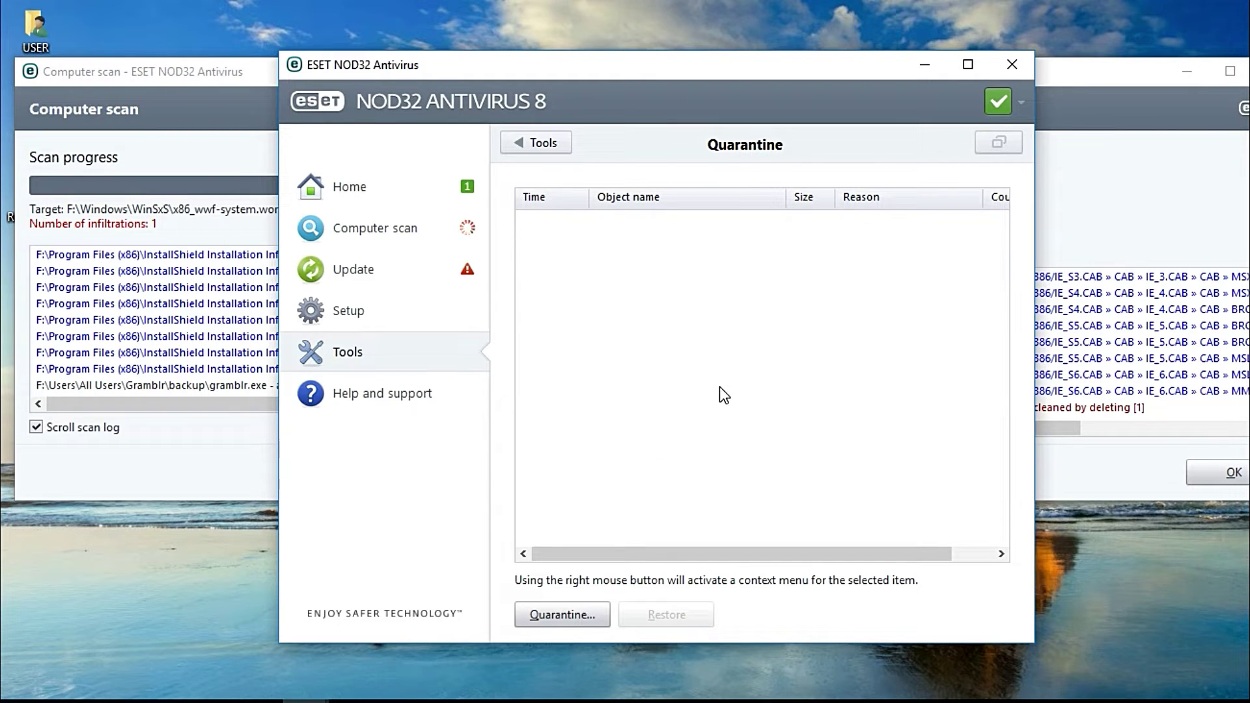
pyautogui.click(1013, 65)
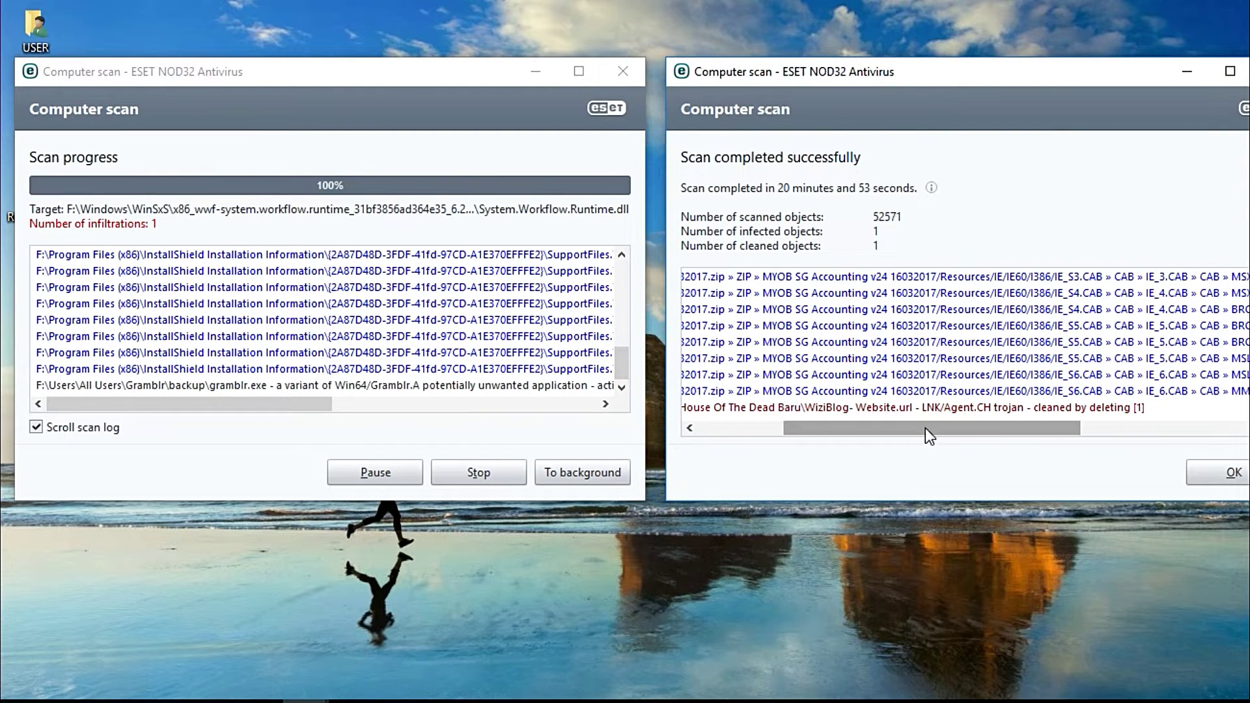
# Step: Review the full width of the completed drive G: scan log and close its window
pyautogui.moveTo(912, 428); pyautogui.dragTo(1060, 428)
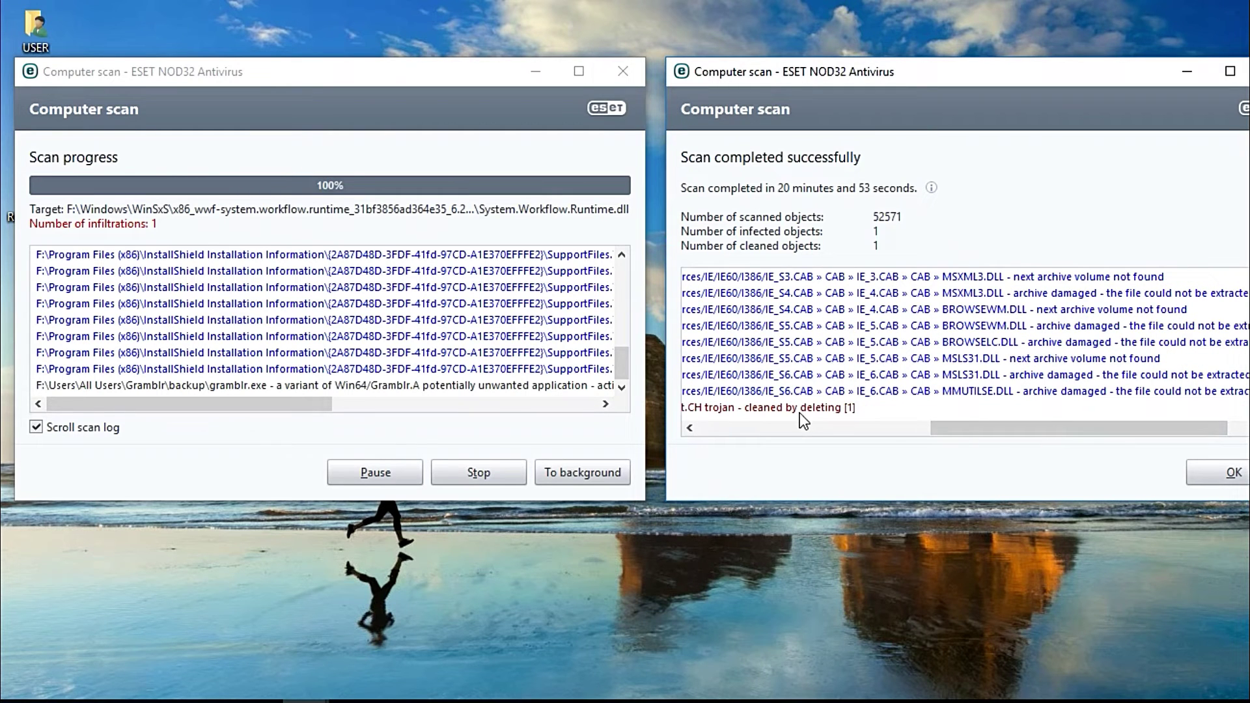
pyautogui.moveTo(967, 431); pyautogui.dragTo(697, 423)
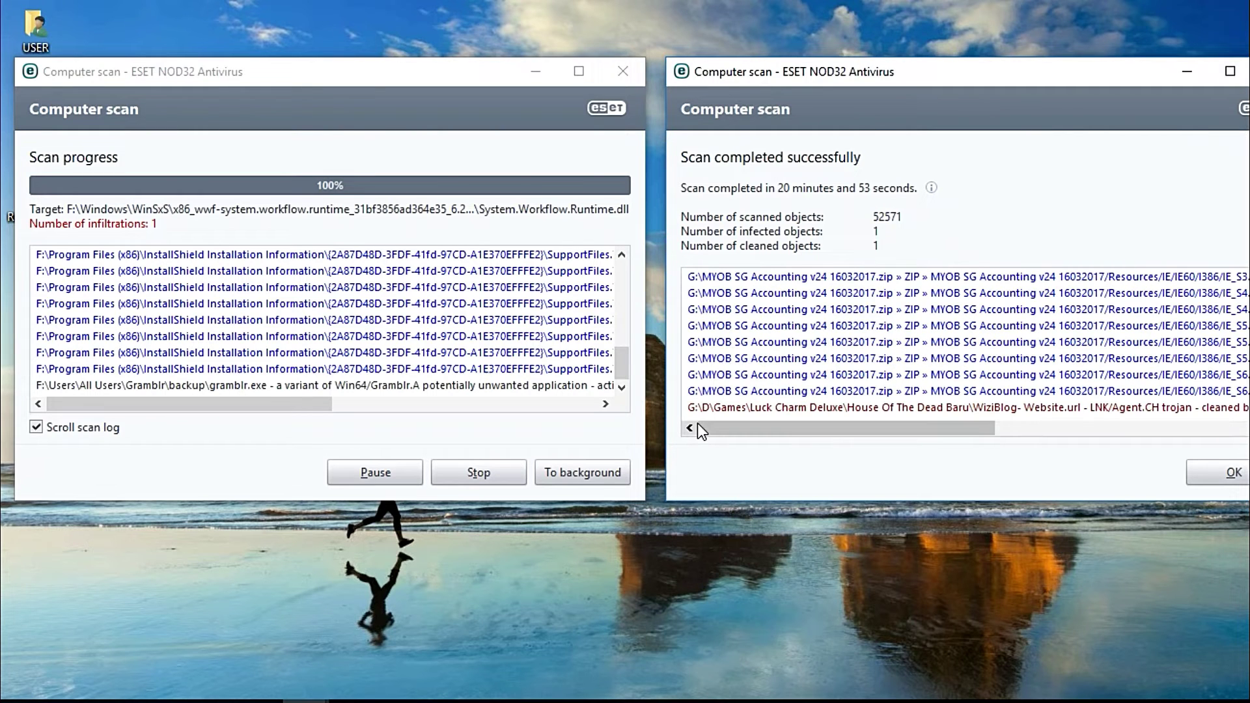
pyautogui.click(1226, 474)
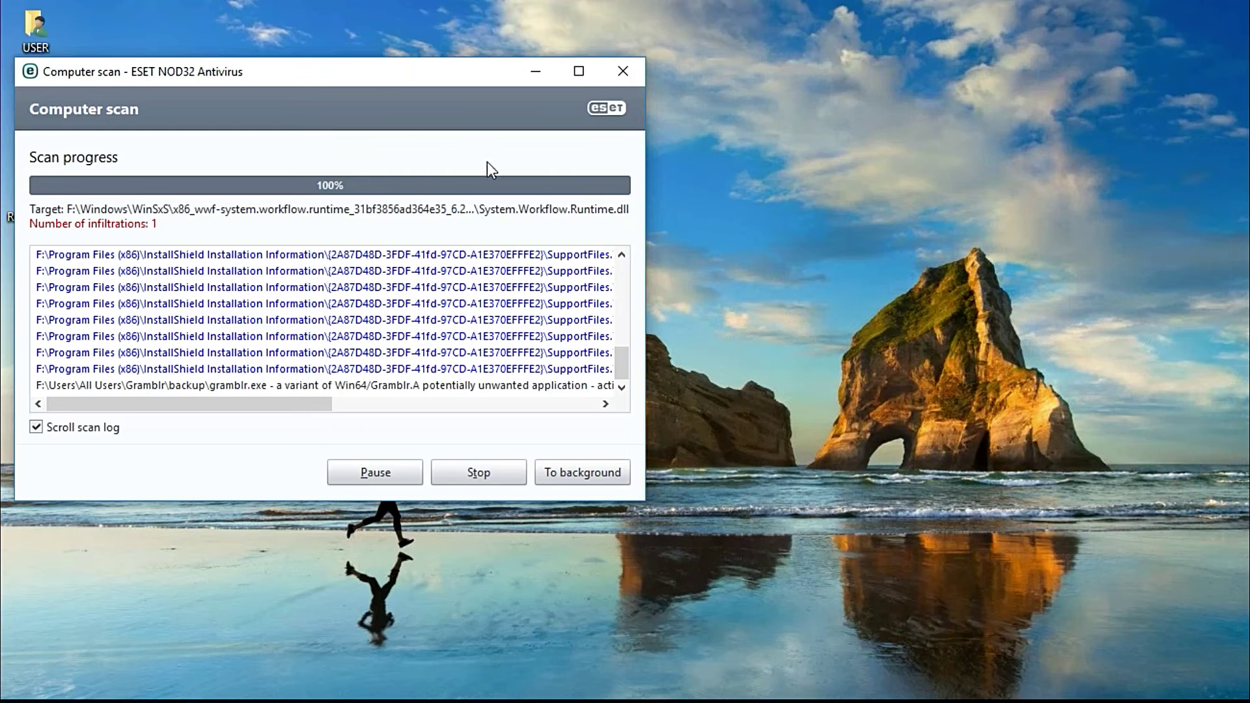
# Step: Move the drive F: scan window to the middle of the desktop and examine its log from start to end
pyautogui.moveTo(360, 74); pyautogui.dragTo(658, 72)
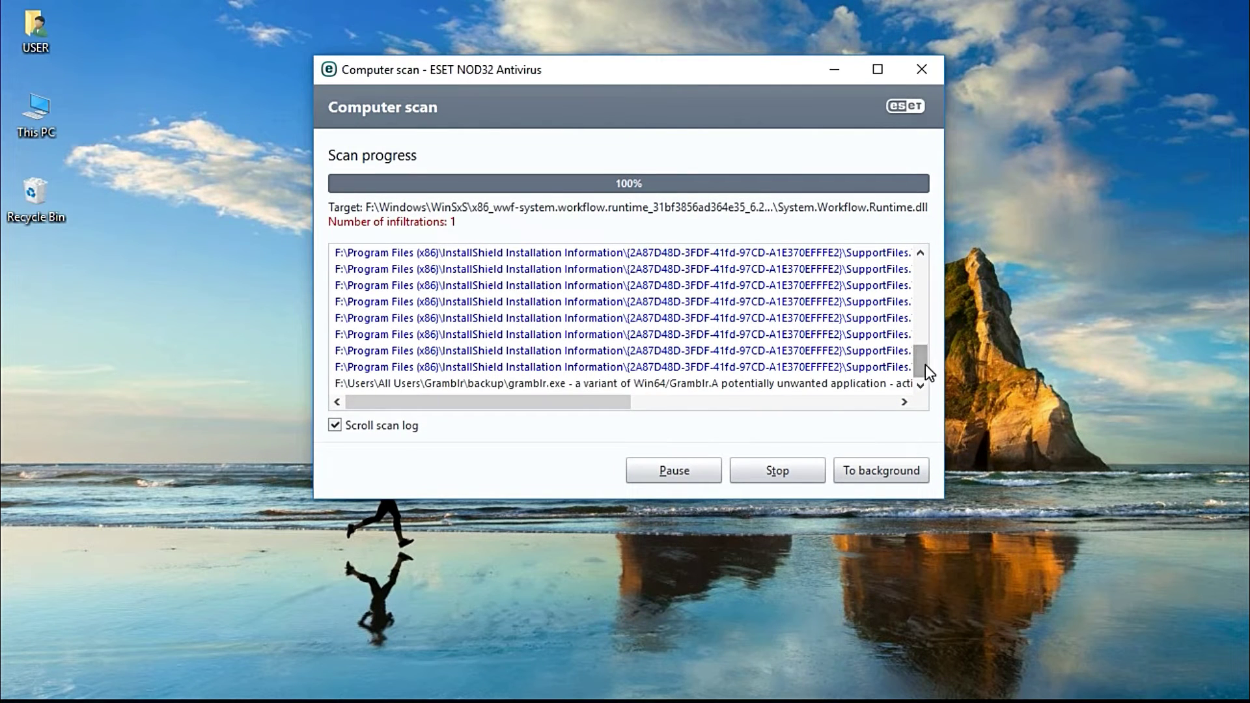
pyautogui.moveTo(924, 364); pyautogui.dragTo(917, 270)
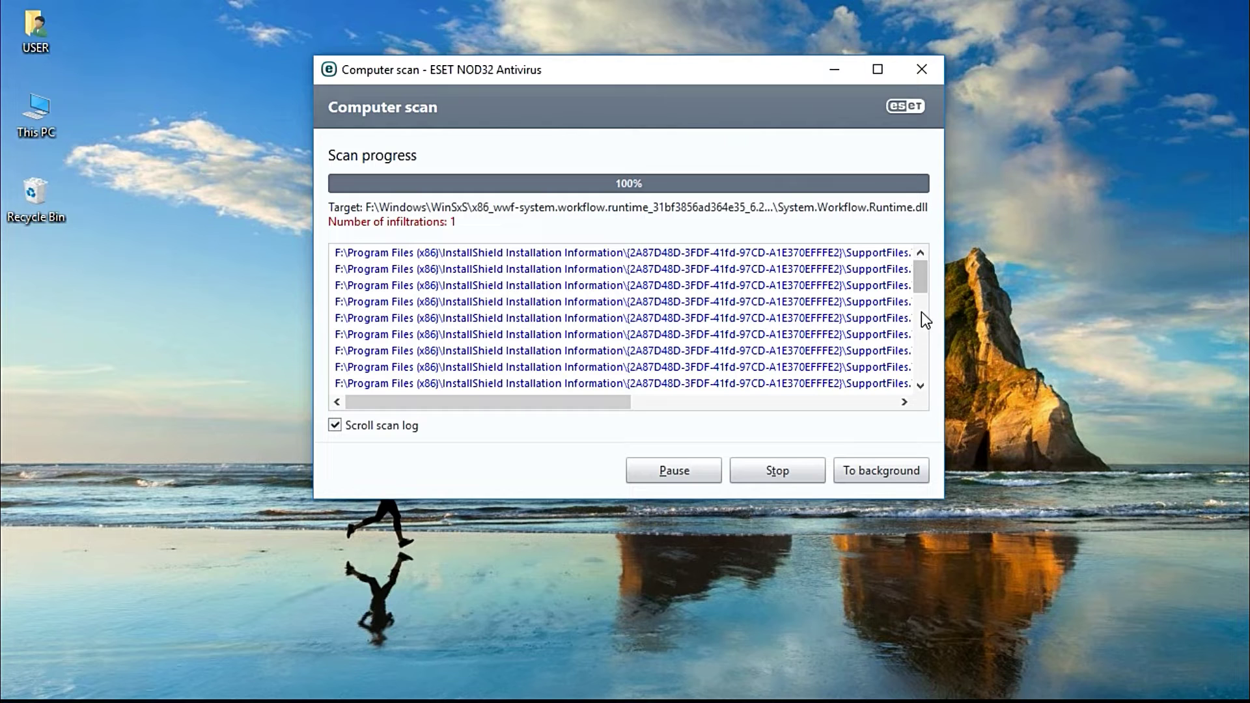
pyautogui.moveTo(929, 289); pyautogui.dragTo(923, 392)
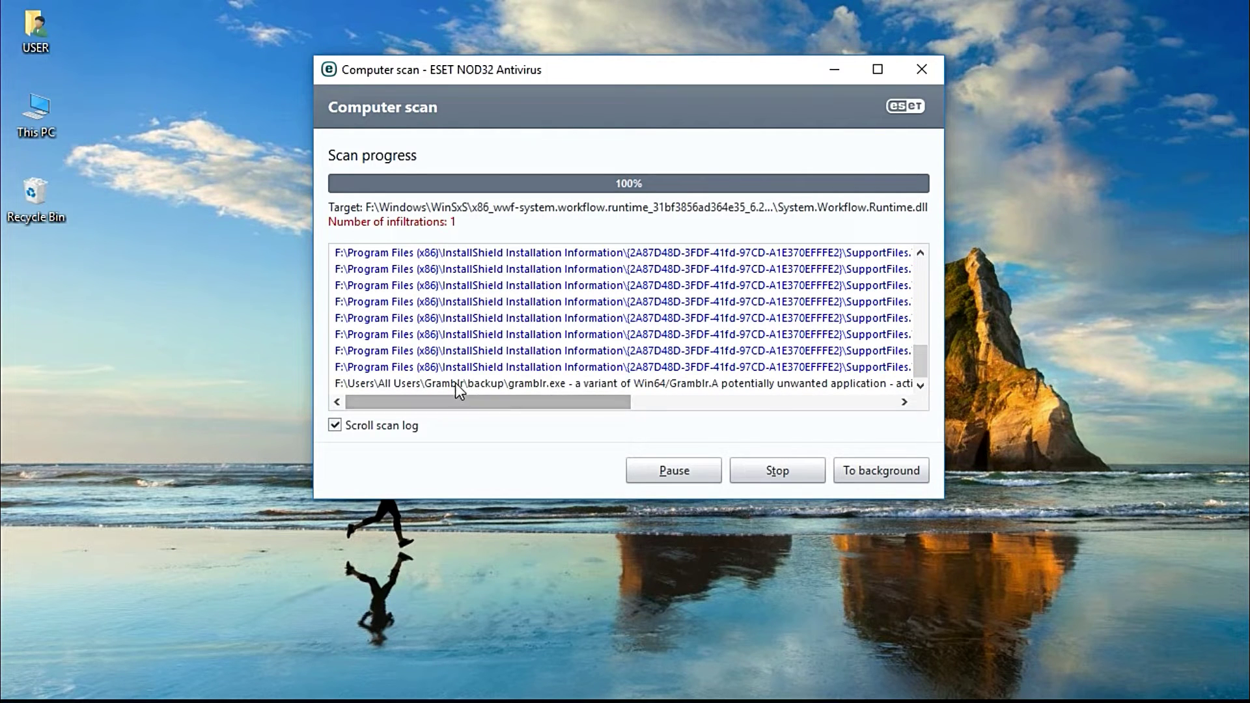
# Step: Stop the drive F: scan, review the full width of the last Gramblr log entries and close the scan window
pyautogui.moveTo(557, 410)
pyautogui.mouseDown()
pyautogui.moveTo(709, 415)
pyautogui.moveTo(569, 404)
pyautogui.mouseUp()
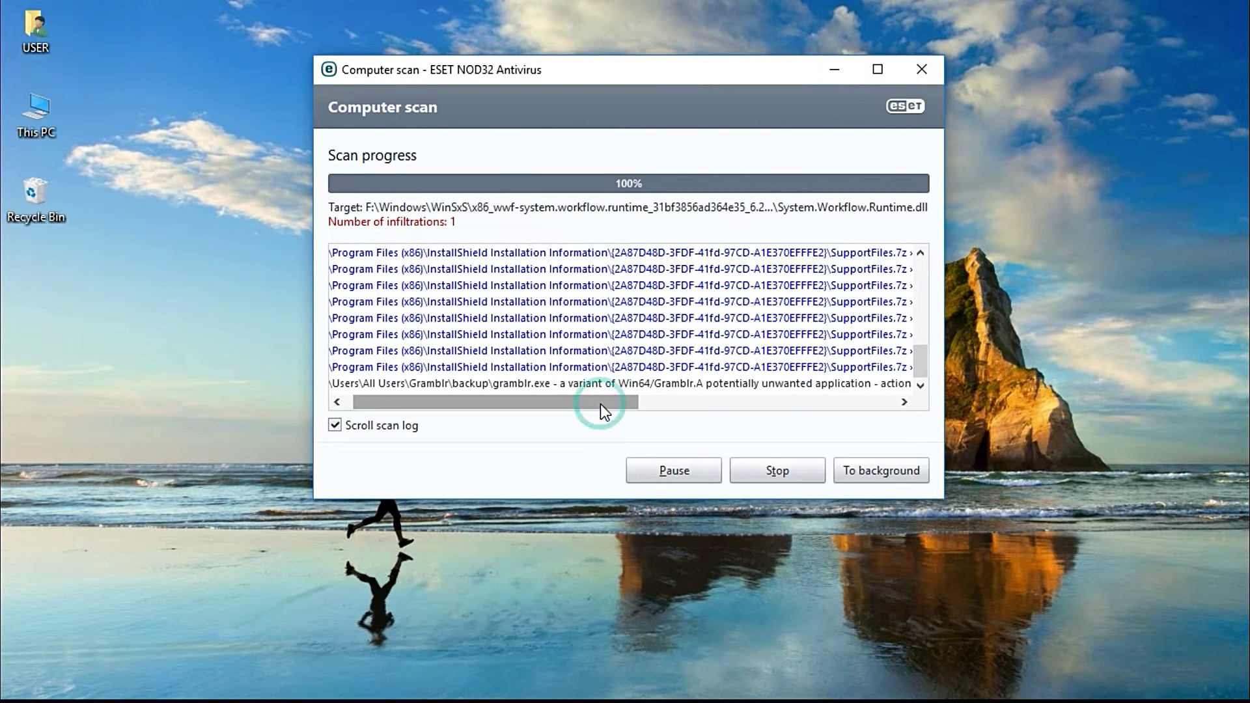
pyautogui.moveTo(604, 408); pyautogui.dragTo(497, 409)
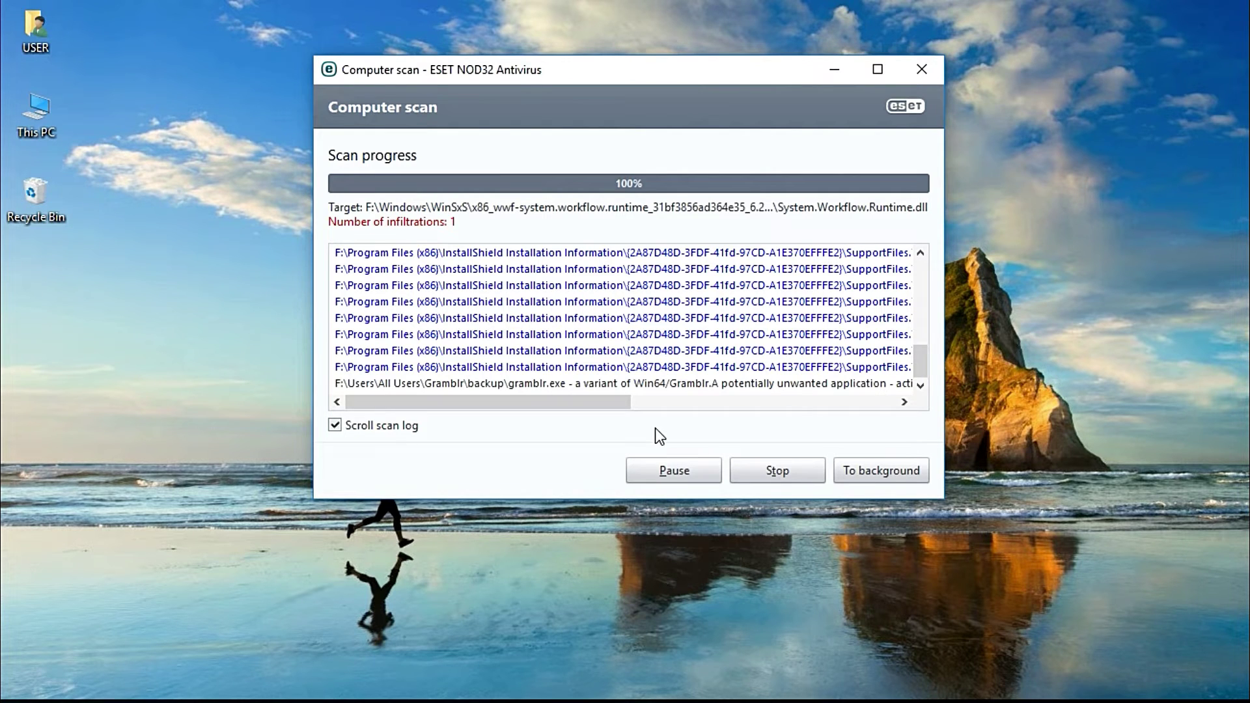
pyautogui.click(757, 469)
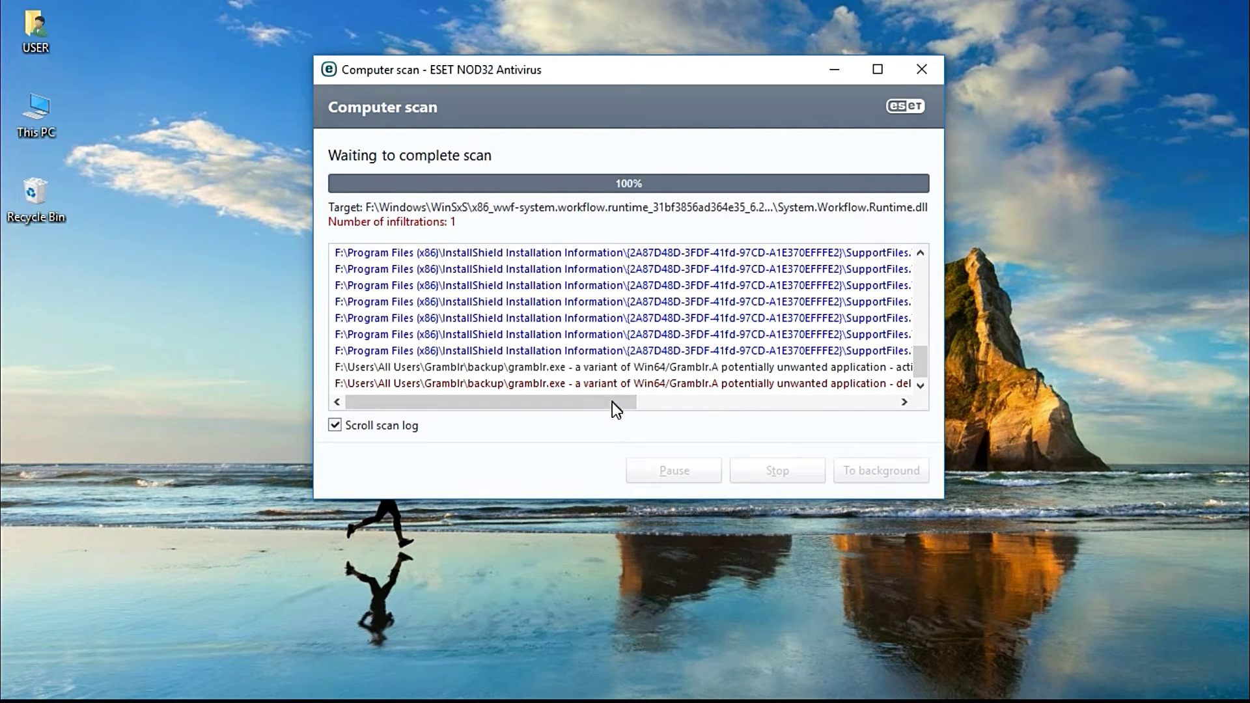
pyautogui.moveTo(612, 401); pyautogui.dragTo(787, 435)
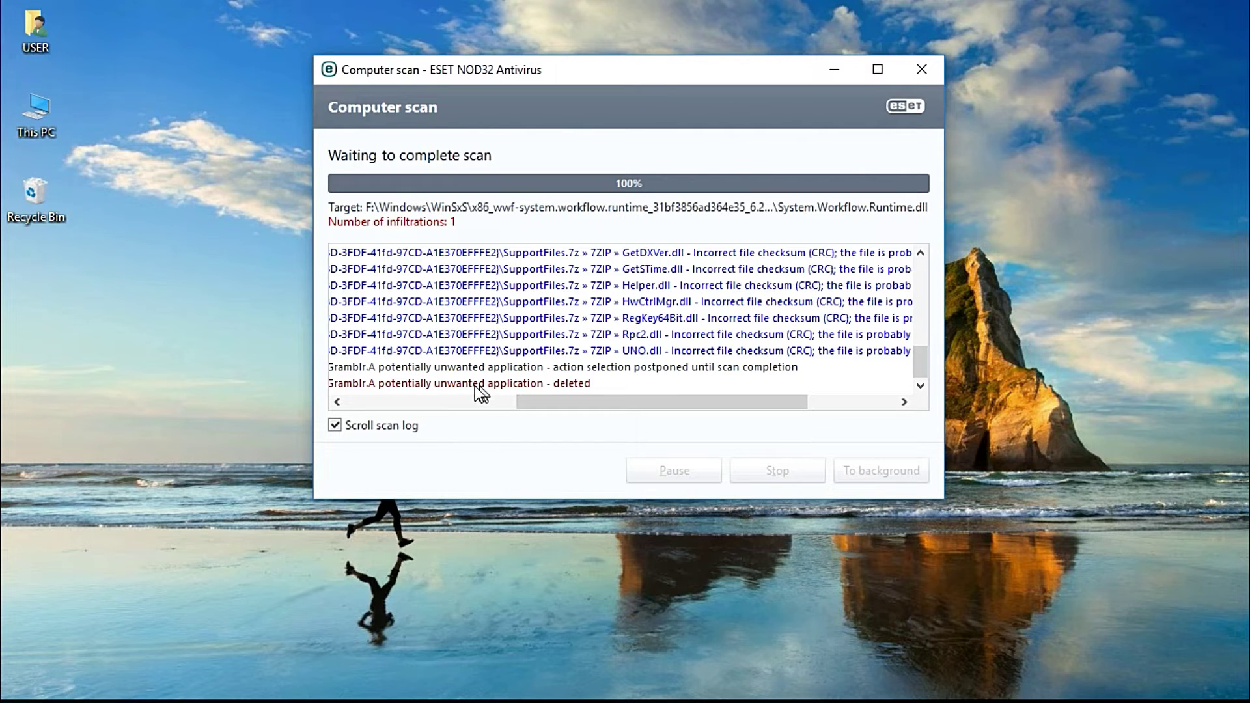
pyautogui.click(915, 66)
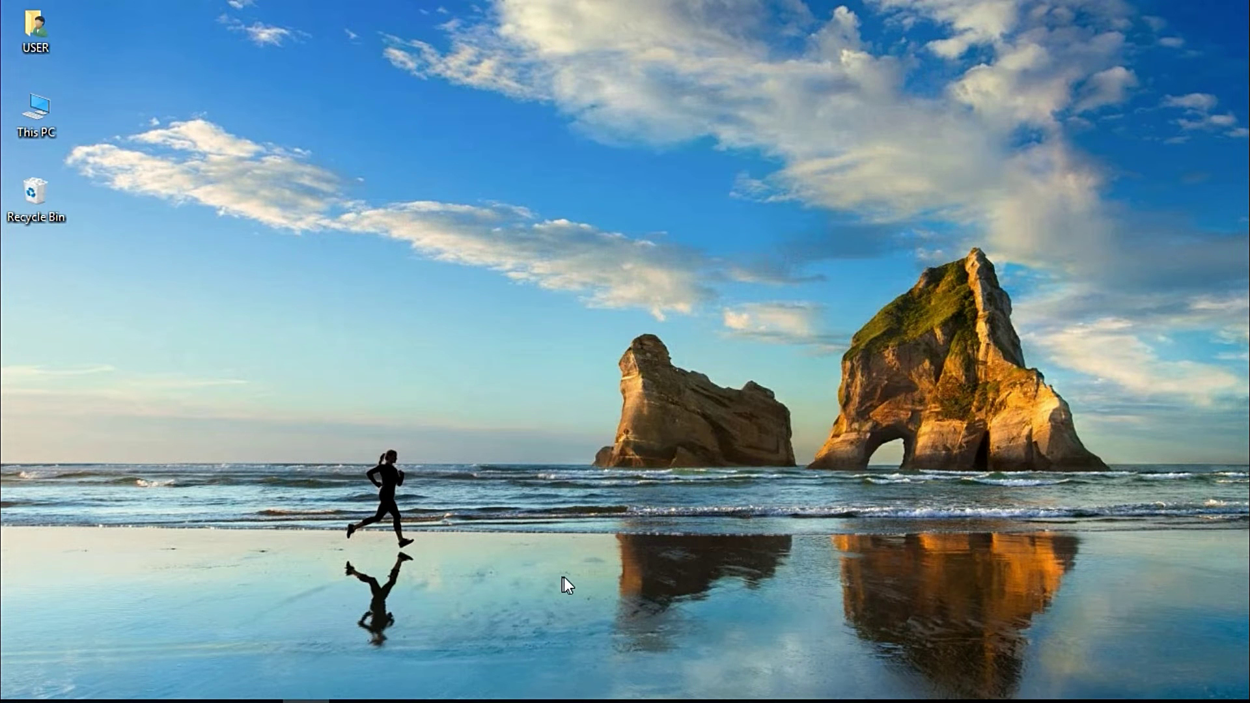
# Step: Reopen the main ESET NOD32 Antivirus 8 window and view the Computer scan status
pyautogui.click(1080, 701)
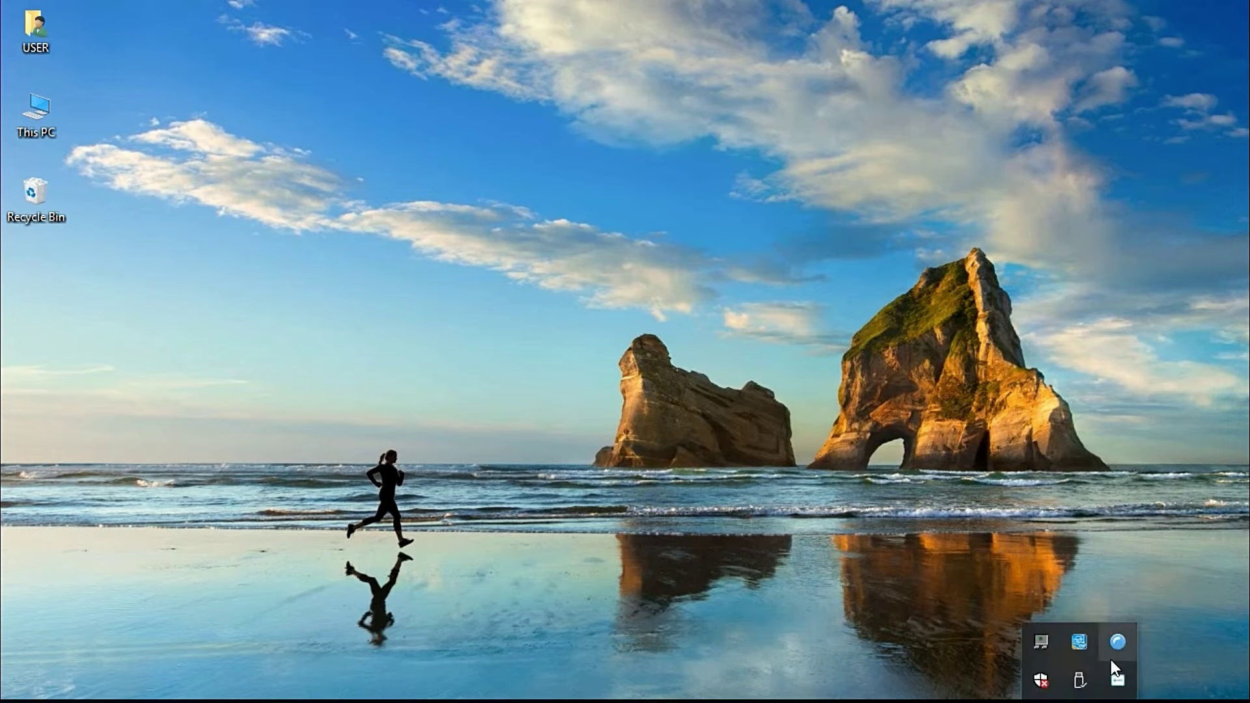
pyautogui.rightClick(1118, 638)
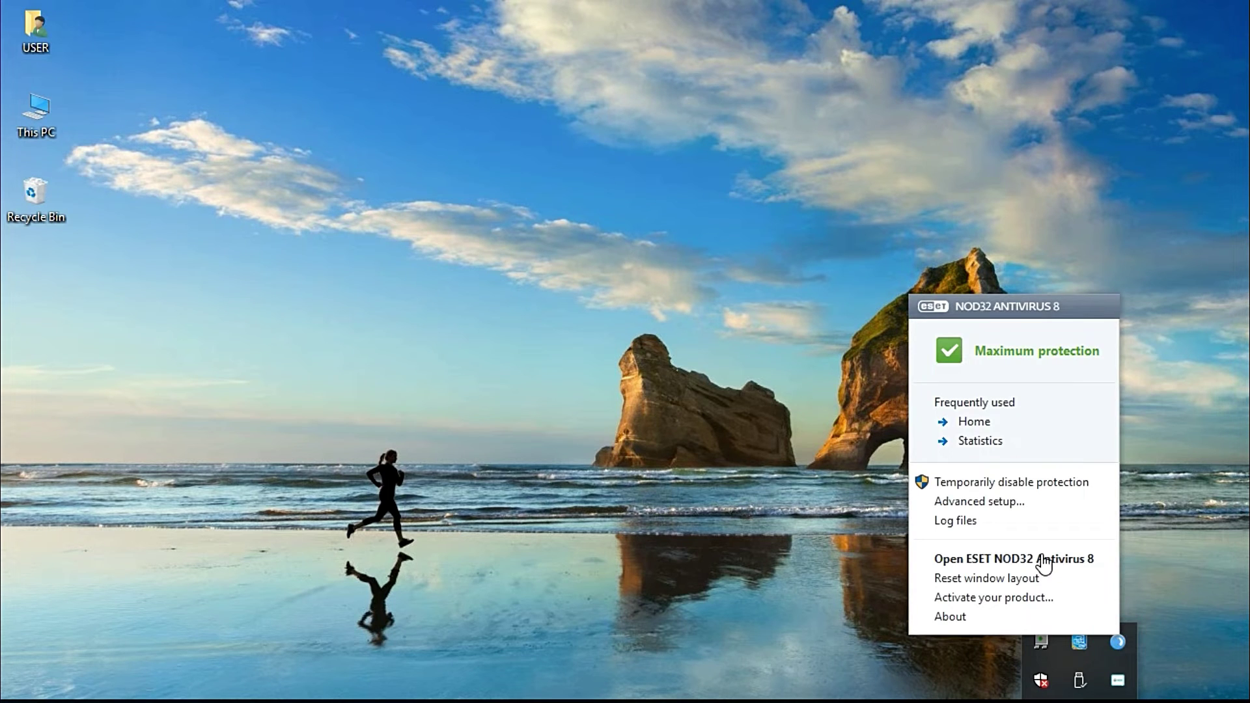
pyautogui.click(1042, 560)
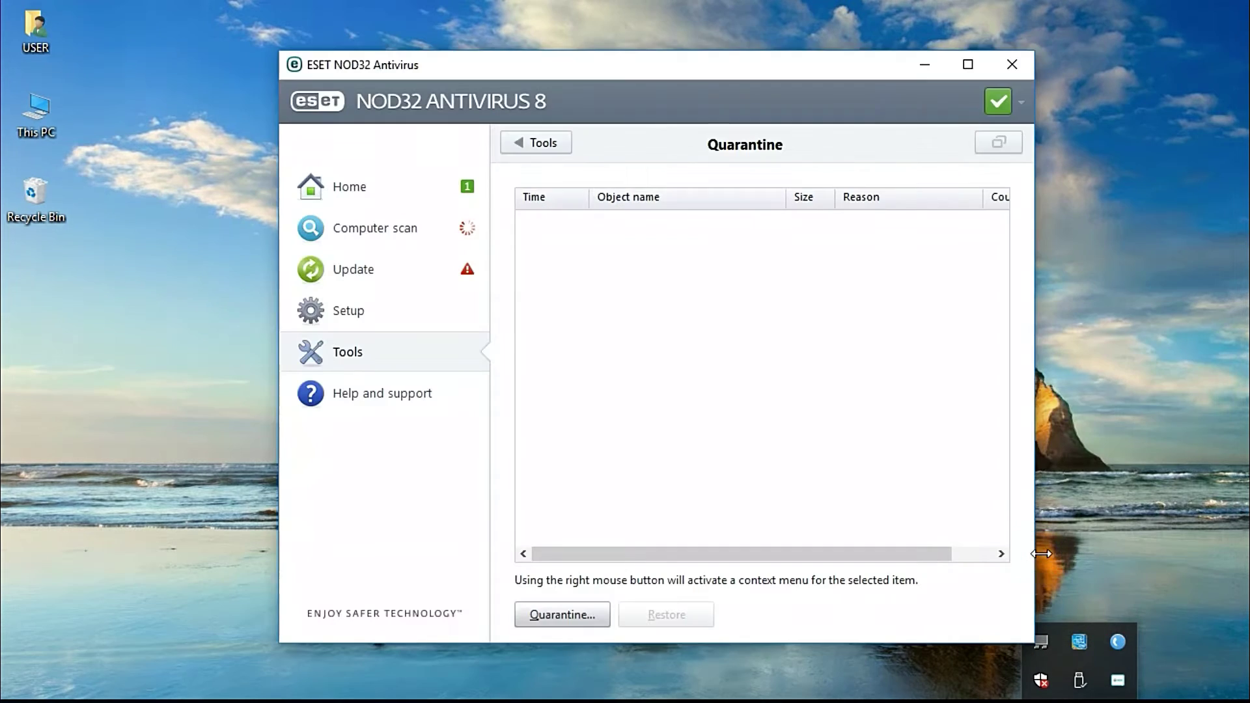
pyautogui.click(374, 229)
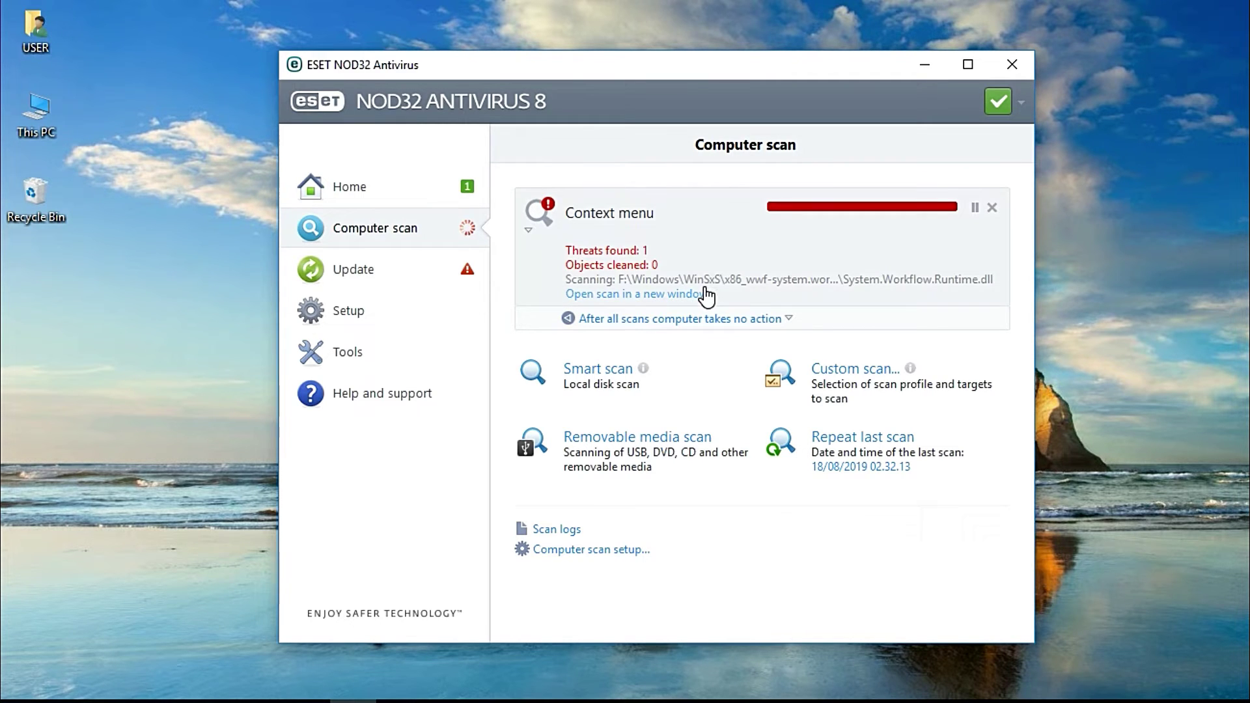
# Step: Check the Quarantine list for remaining objects and close the main antivirus window
pyautogui.click(375, 355)
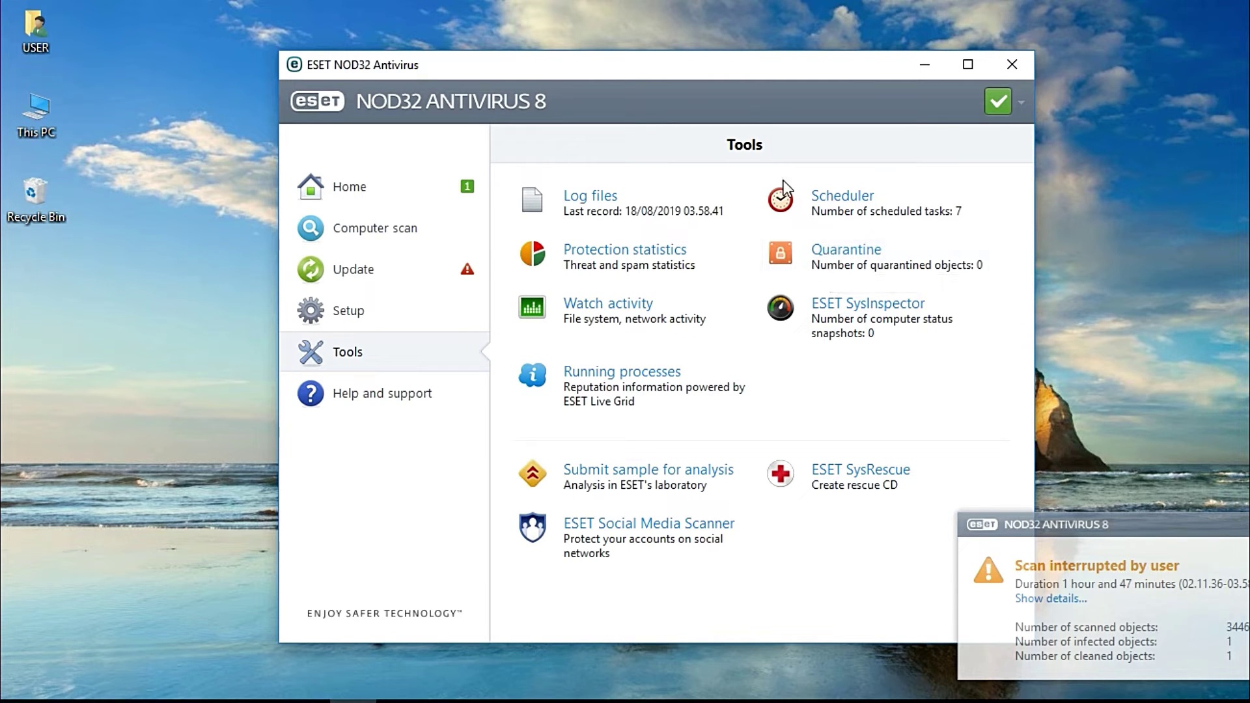
pyautogui.click(833, 270)
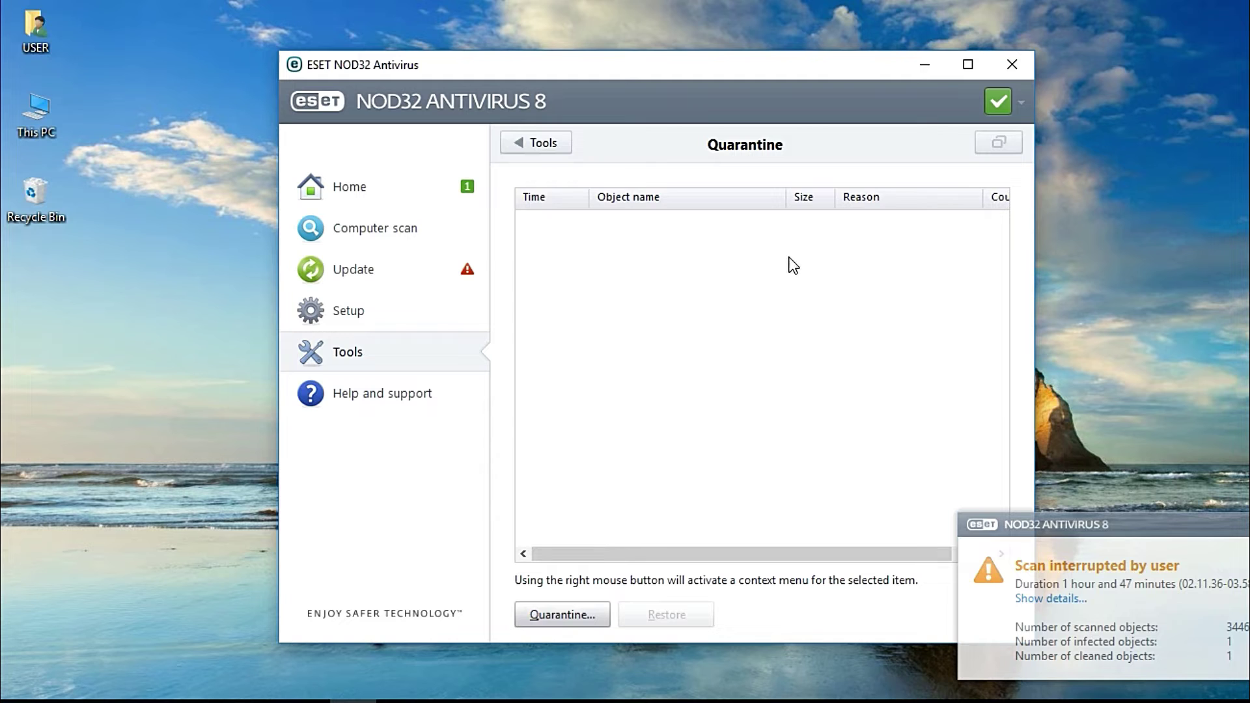
pyautogui.click(1021, 62)
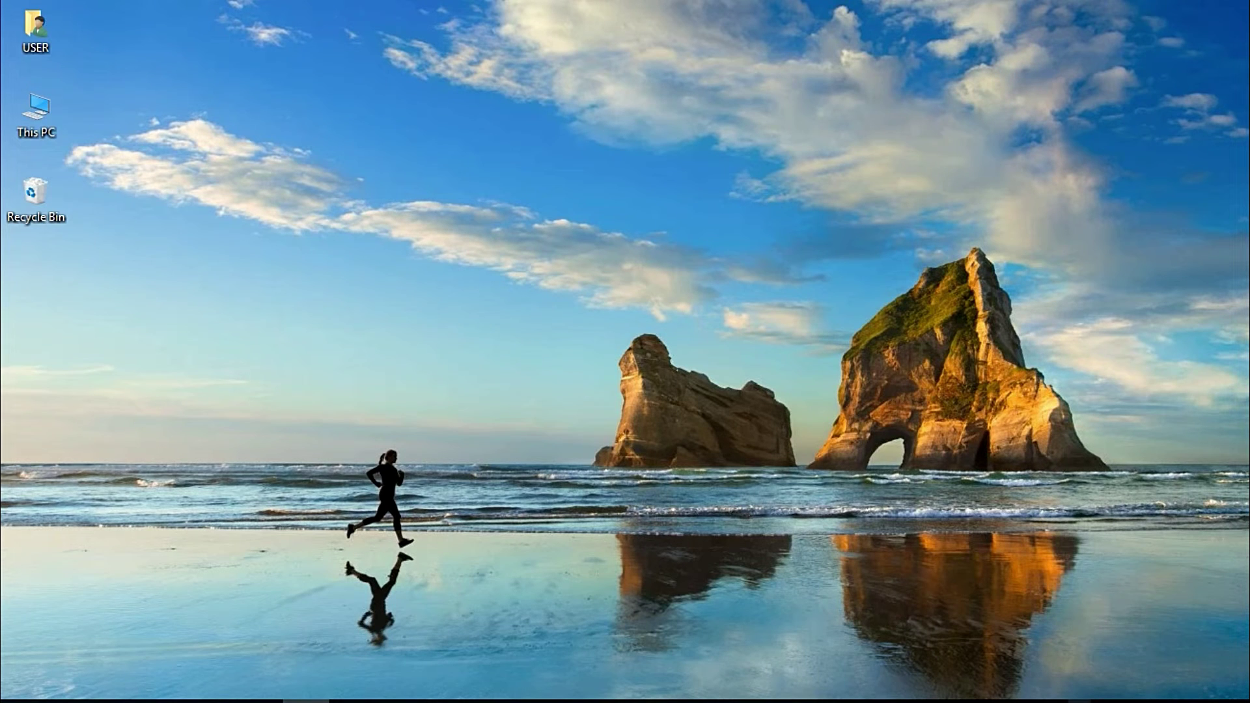
# Step: Dismiss the hidden notification icons and refresh the desktop
pyautogui.click(1079, 701)
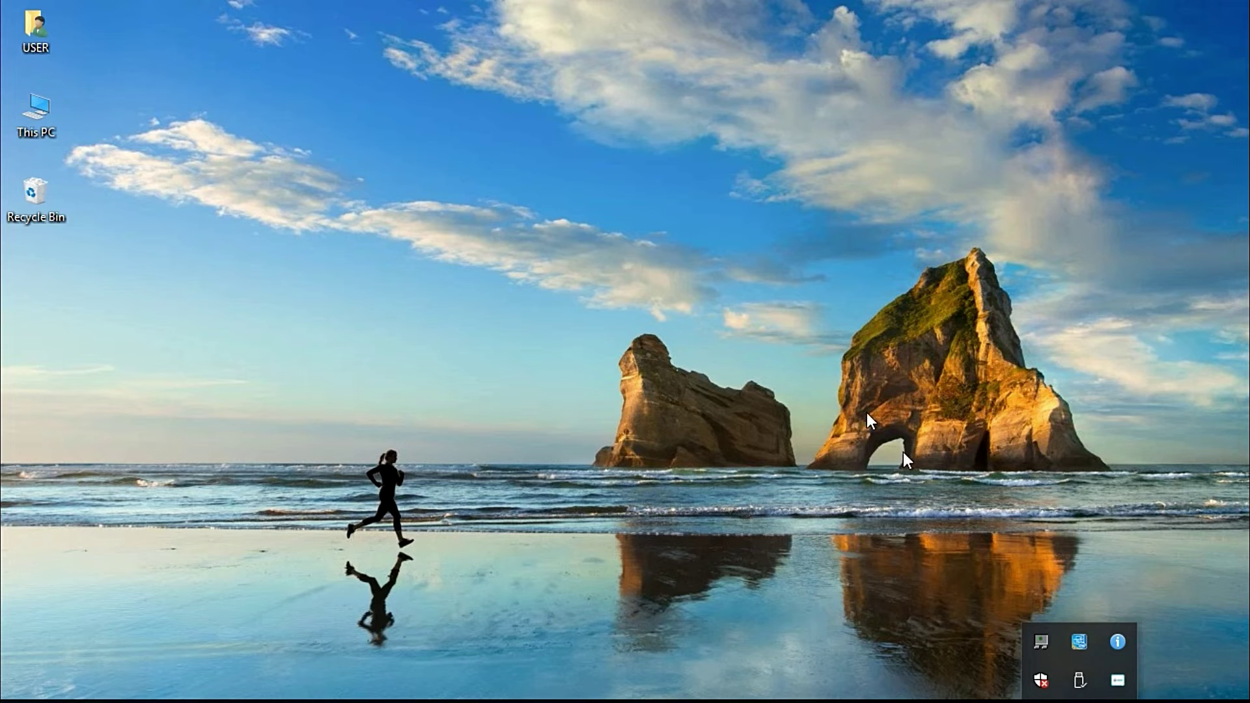
pyautogui.click(806, 173)
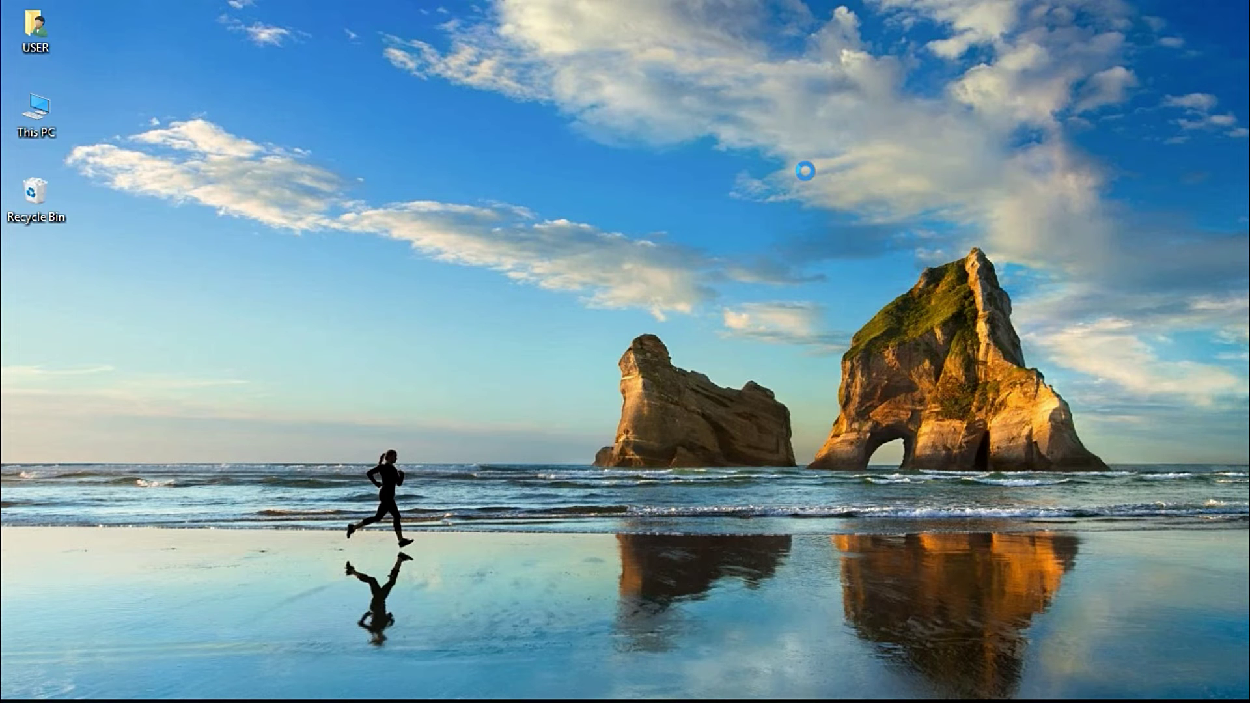
pyautogui.rightClick(805, 171)
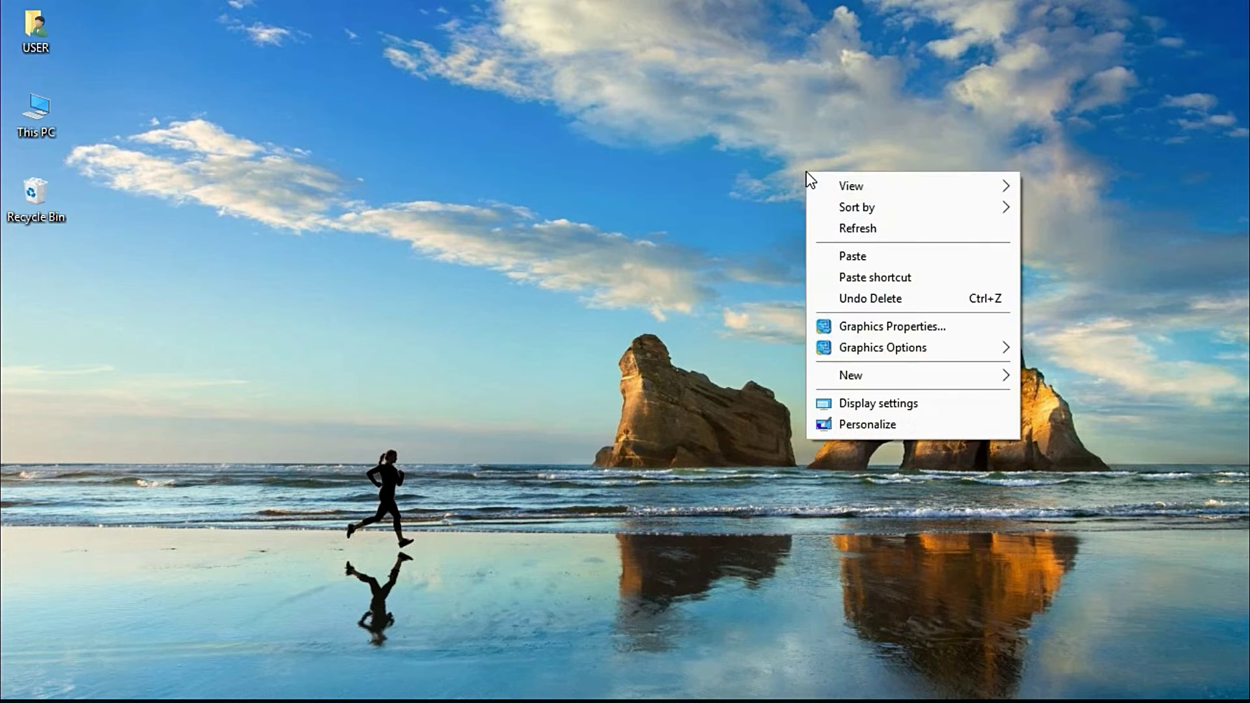
pyautogui.click(830, 228)
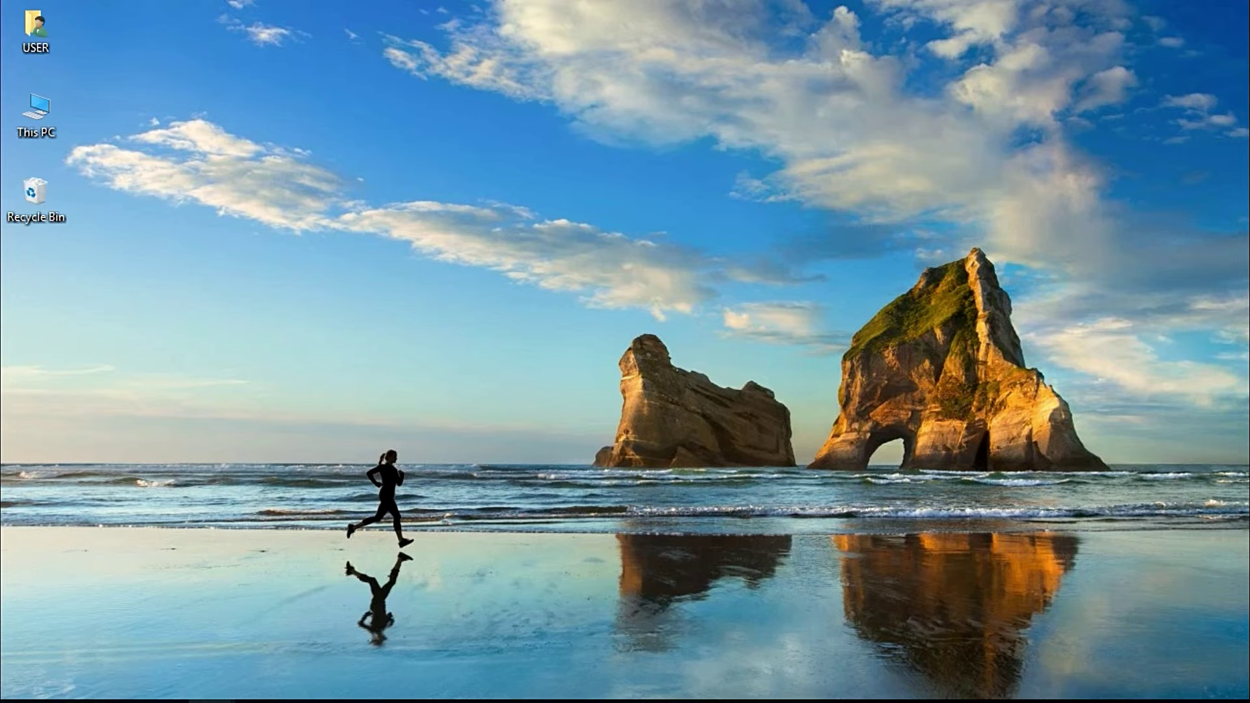
# Step: Switch to File Explorer, show This PC in a window moved higher on the desktop, and browse to the USER folder on drive F:
pyautogui.moveTo(212, 701)
pyautogui.press('super+e')
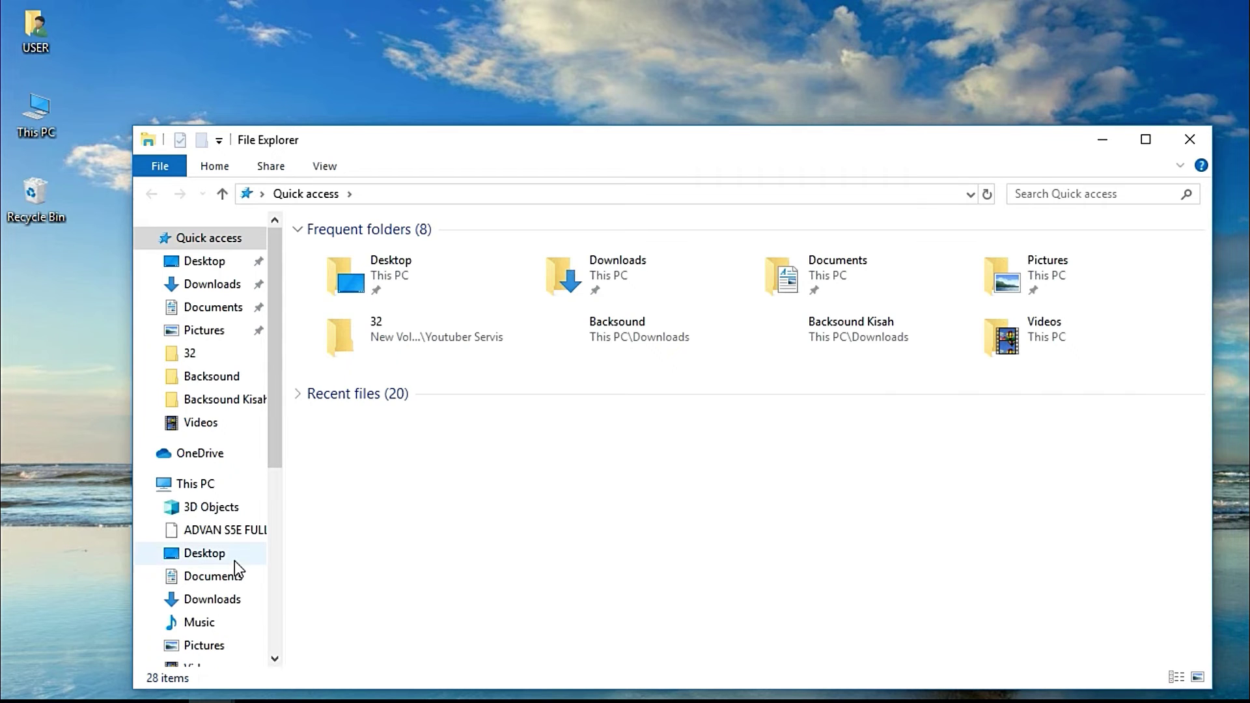
pyautogui.click(199, 482)
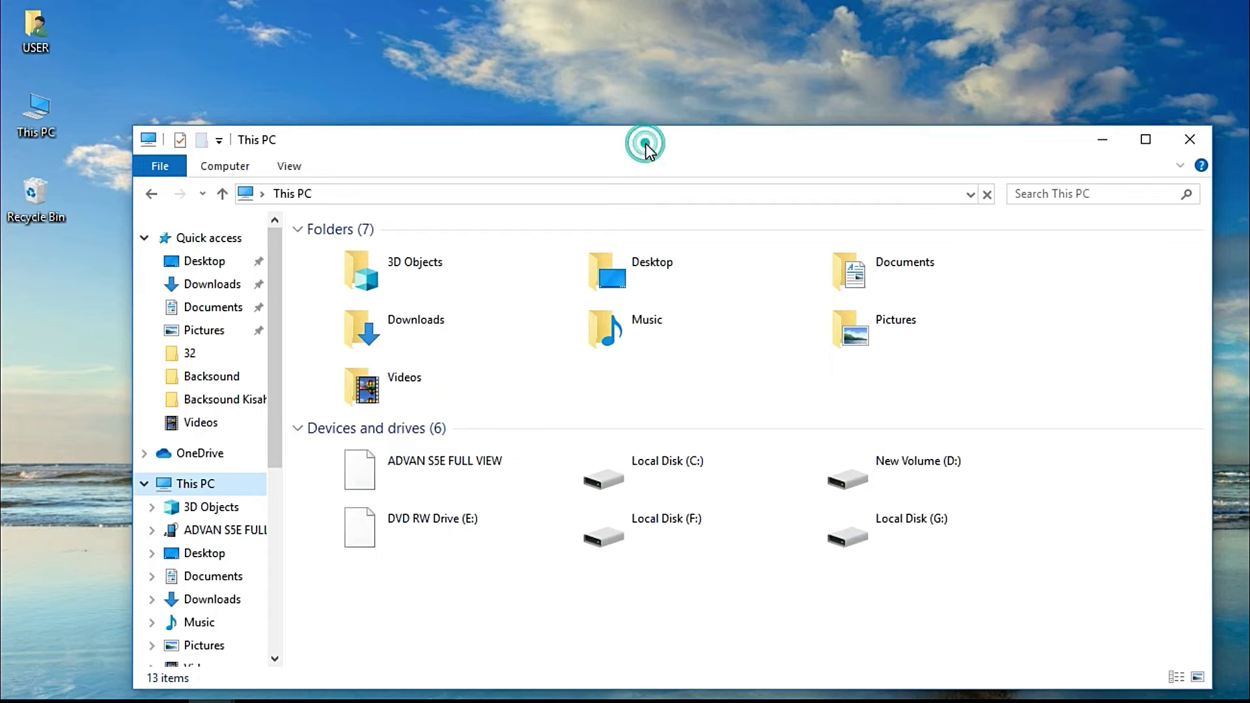
pyautogui.moveTo(648, 136); pyautogui.dragTo(660, 82)
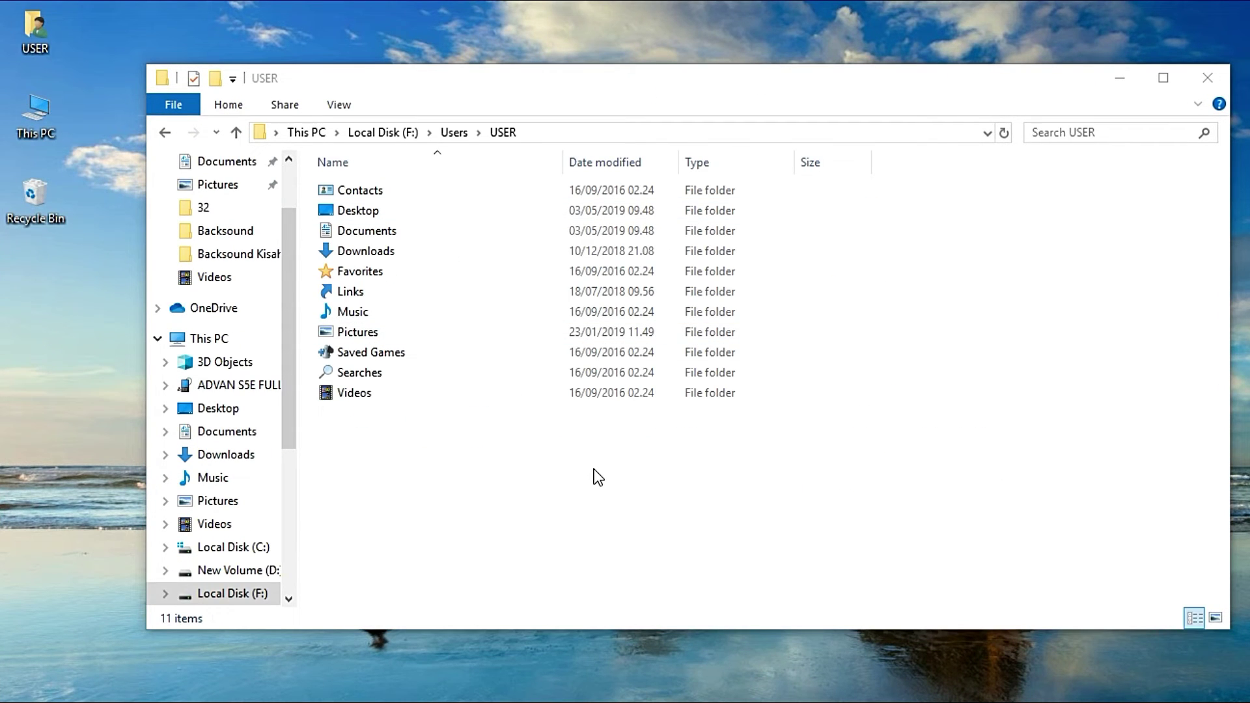
pyautogui.click(571, 500)
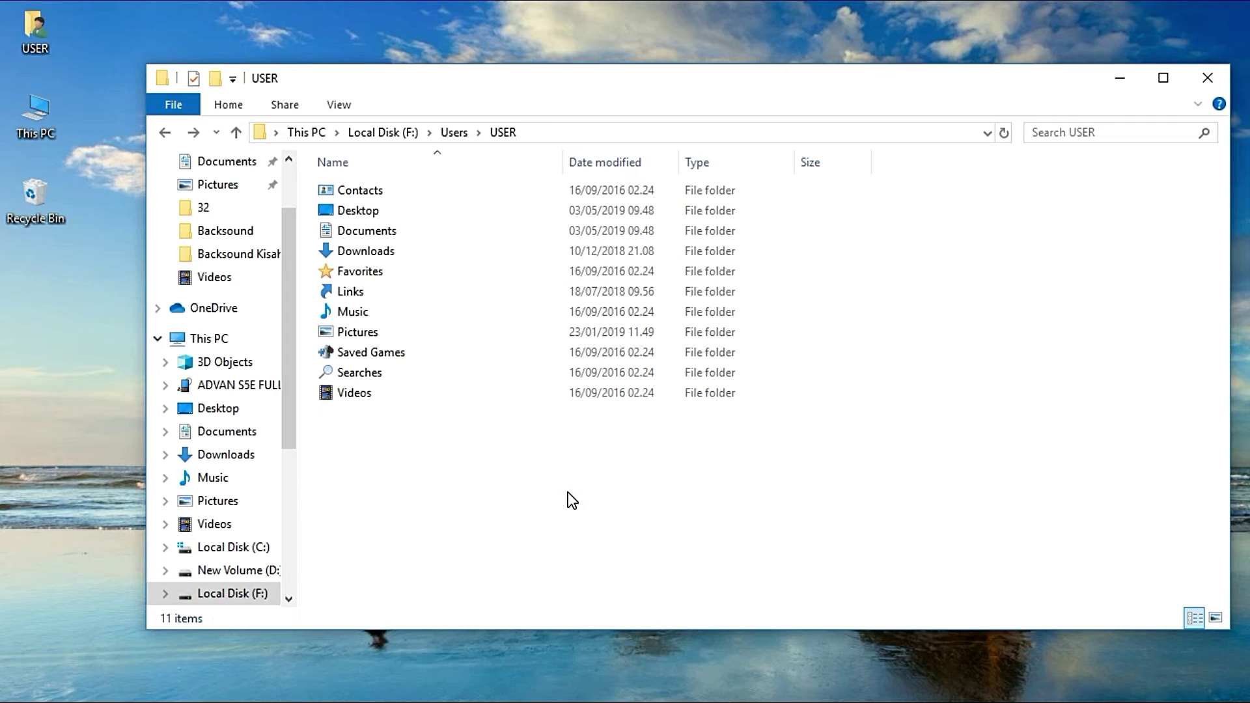
# Step: Go back to the root of drive F: and look through the folders around Users
pyautogui.hotkey('alt', 'Left')
pyautogui.hotkey('alt', 'Left')
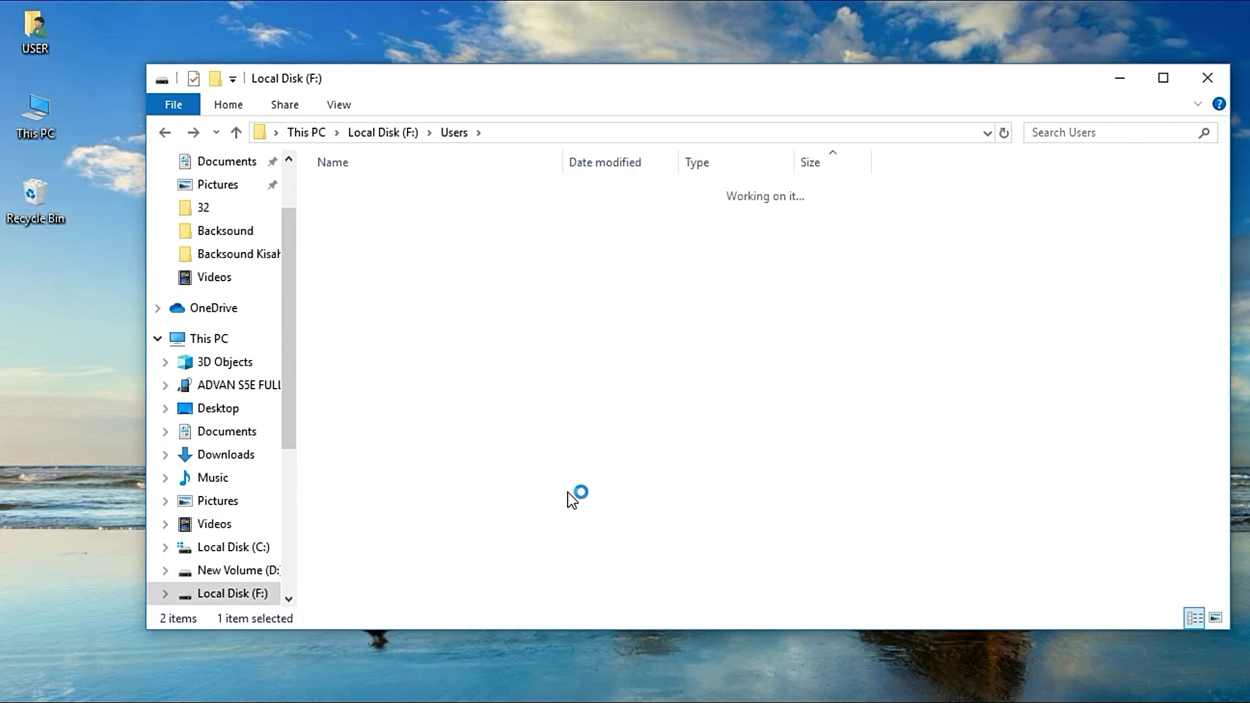
pyautogui.press('Up')
pyautogui.press('Down')
pyautogui.press('Down')
pyautogui.press('Down')
pyautogui.press('Up')
pyautogui.press('Up')
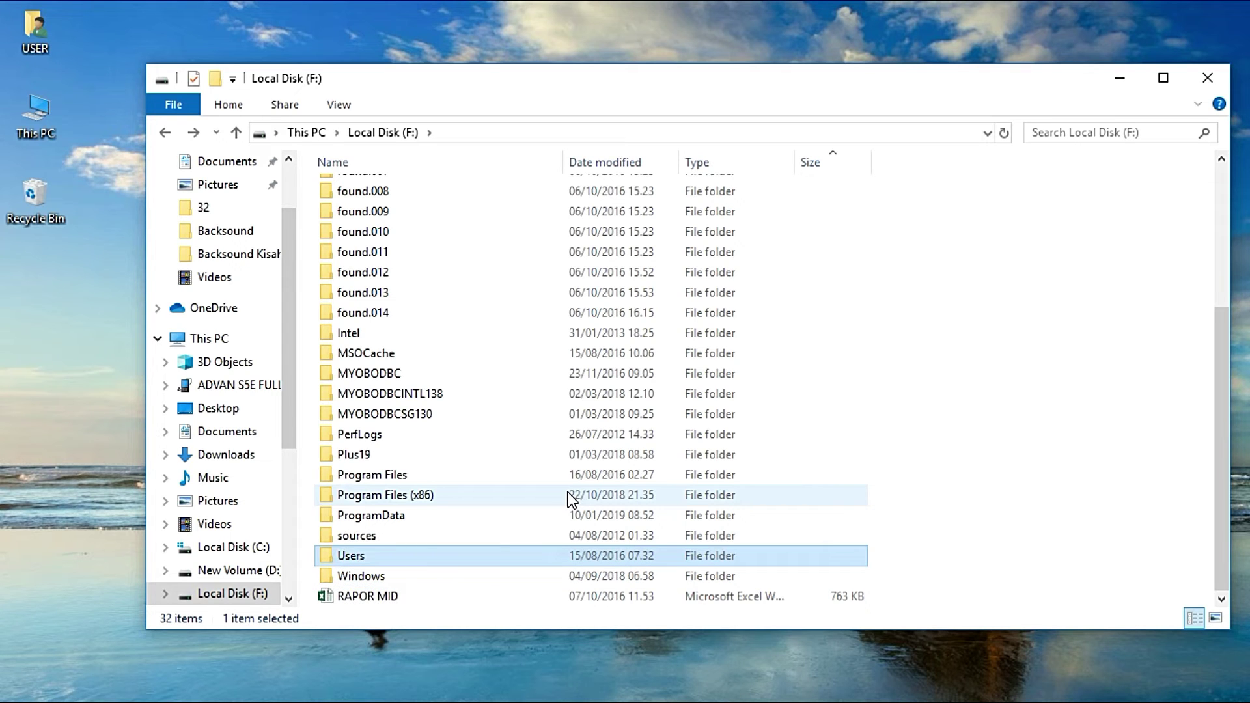
# Step: Open the Users folder on drive F: and go into its USER subfolder
pyautogui.press('Down')
pyautogui.press('Up')
pyautogui.press('Return')
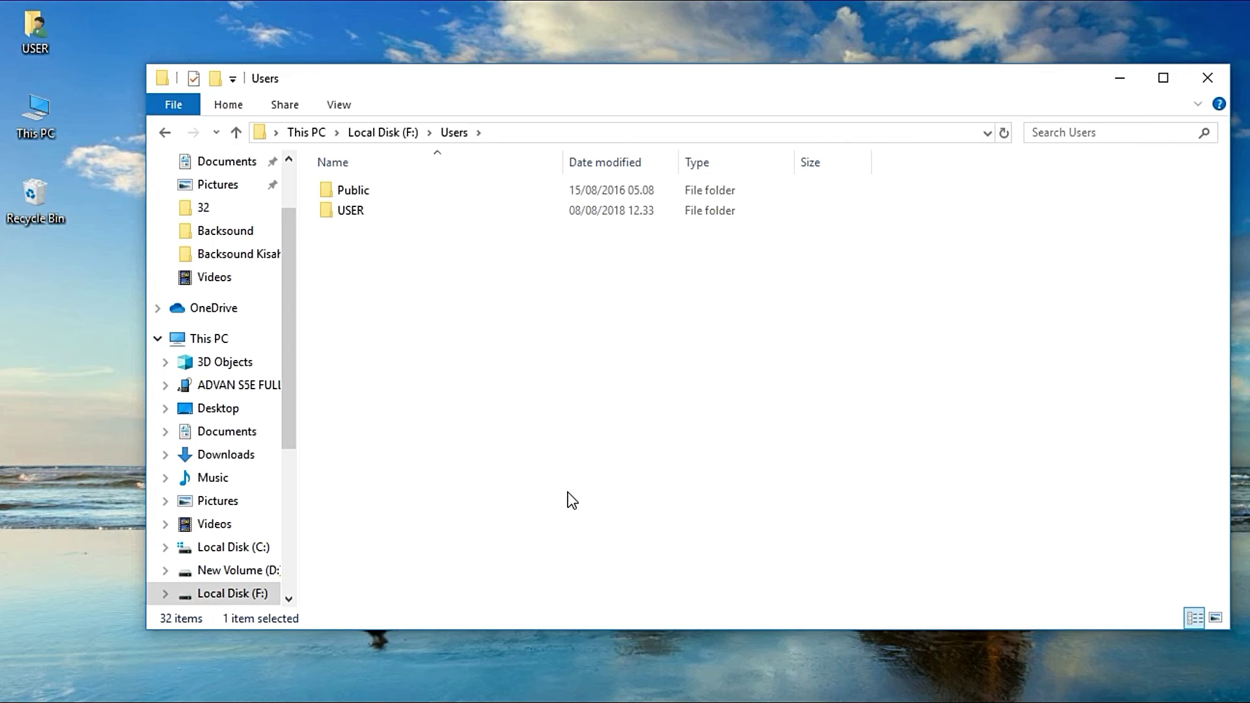
pyautogui.press('Down')
pyautogui.press('Return')
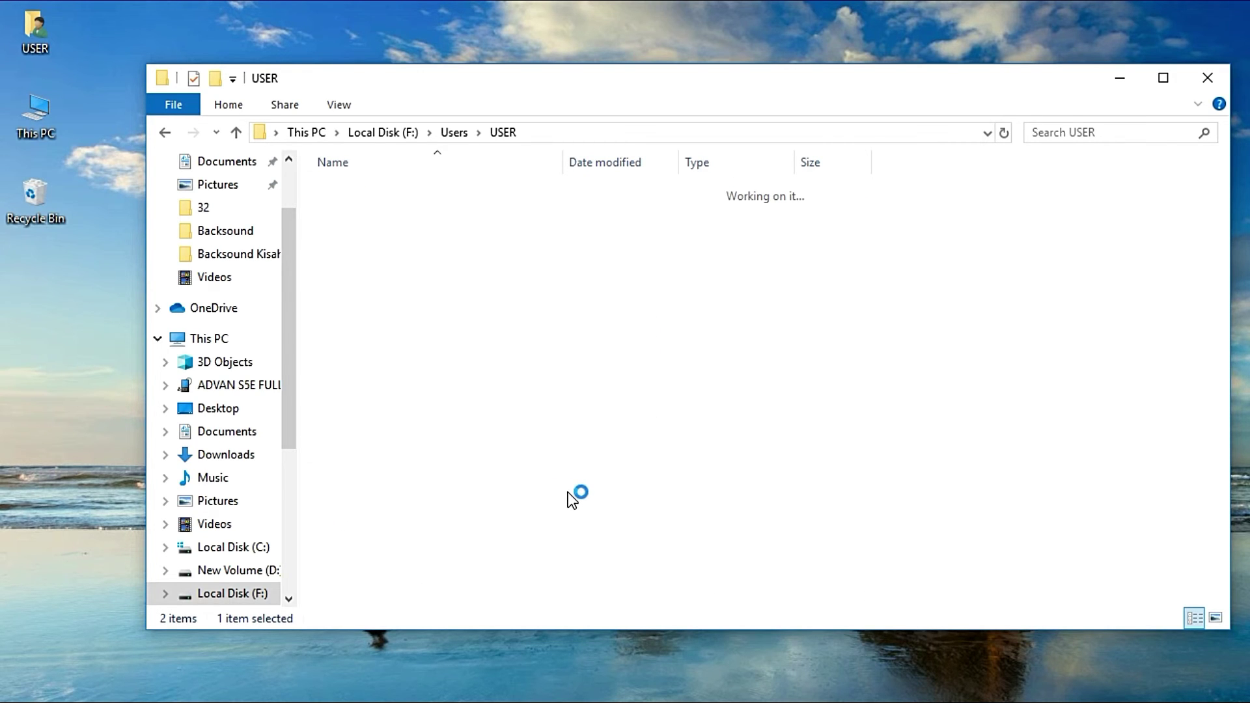
# Step: Look through the folders inside USER and open its Documents folder
pyautogui.press('Down')
pyautogui.press('Down')
pyautogui.press('Down')
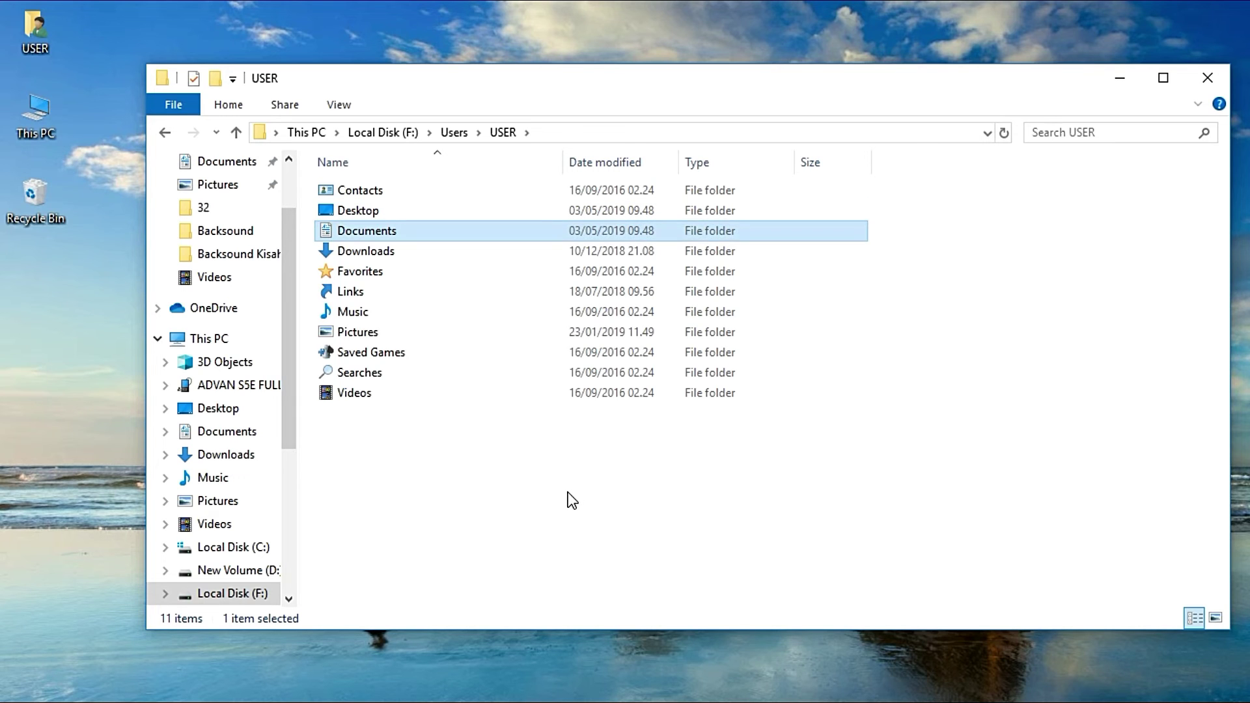
pyautogui.press('Up')
pyautogui.press('Up')
pyautogui.press('Up')
pyautogui.press('Down')
pyautogui.press('Down')
pyautogui.press('End')
pyautogui.press('Up')
pyautogui.press('Up')
pyautogui.press('Up')
pyautogui.press('Up')
pyautogui.press('Up')
pyautogui.press('Up')
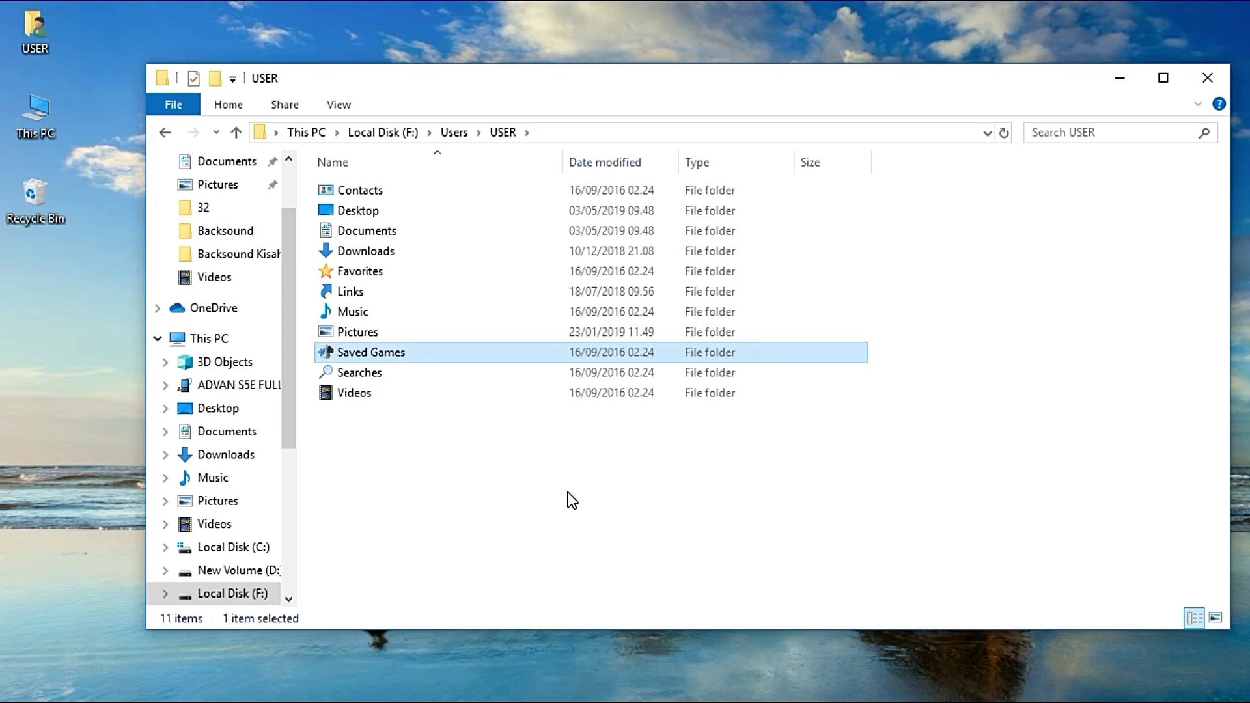
pyautogui.press('Up')
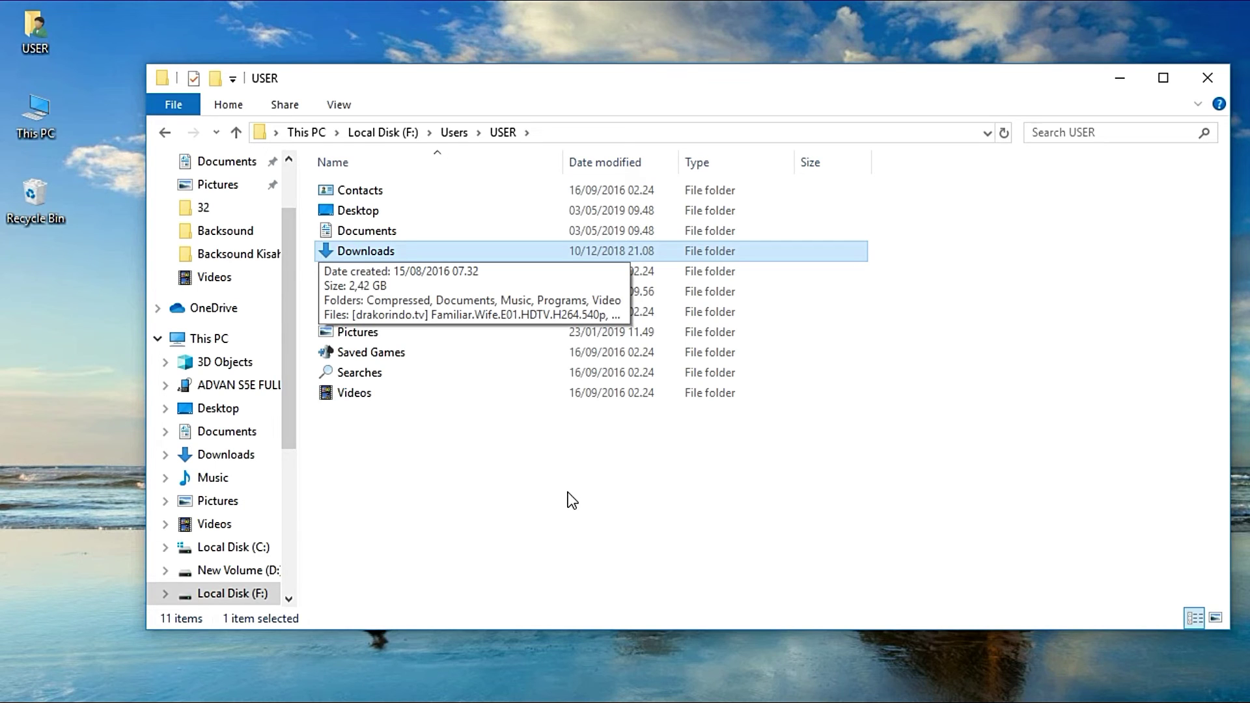
pyautogui.press('Down')
pyautogui.press('Up')
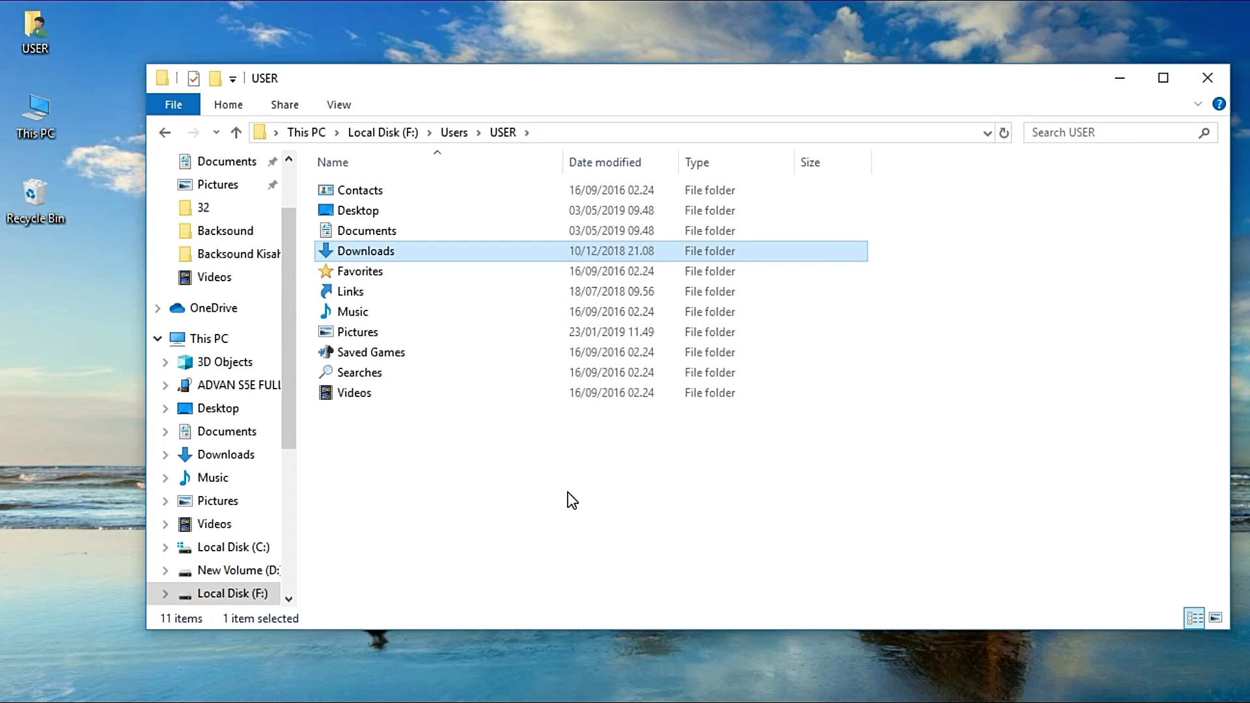
pyautogui.press('Up')
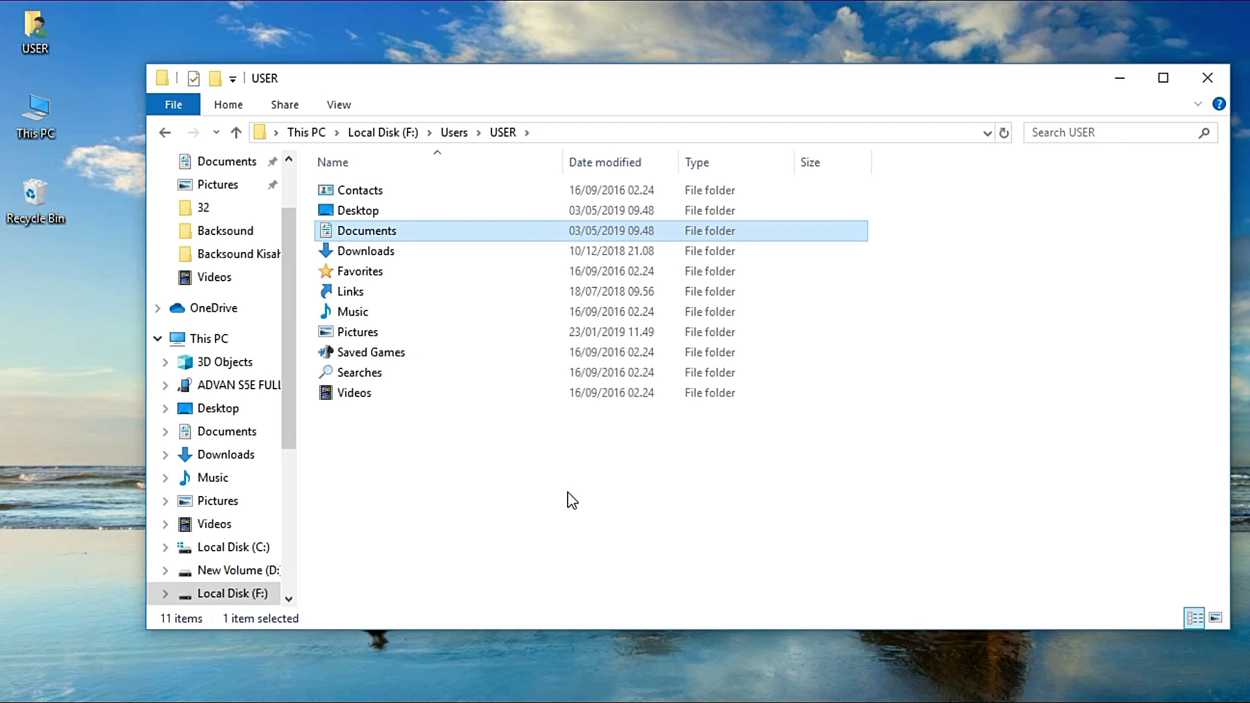
pyautogui.press('Return')
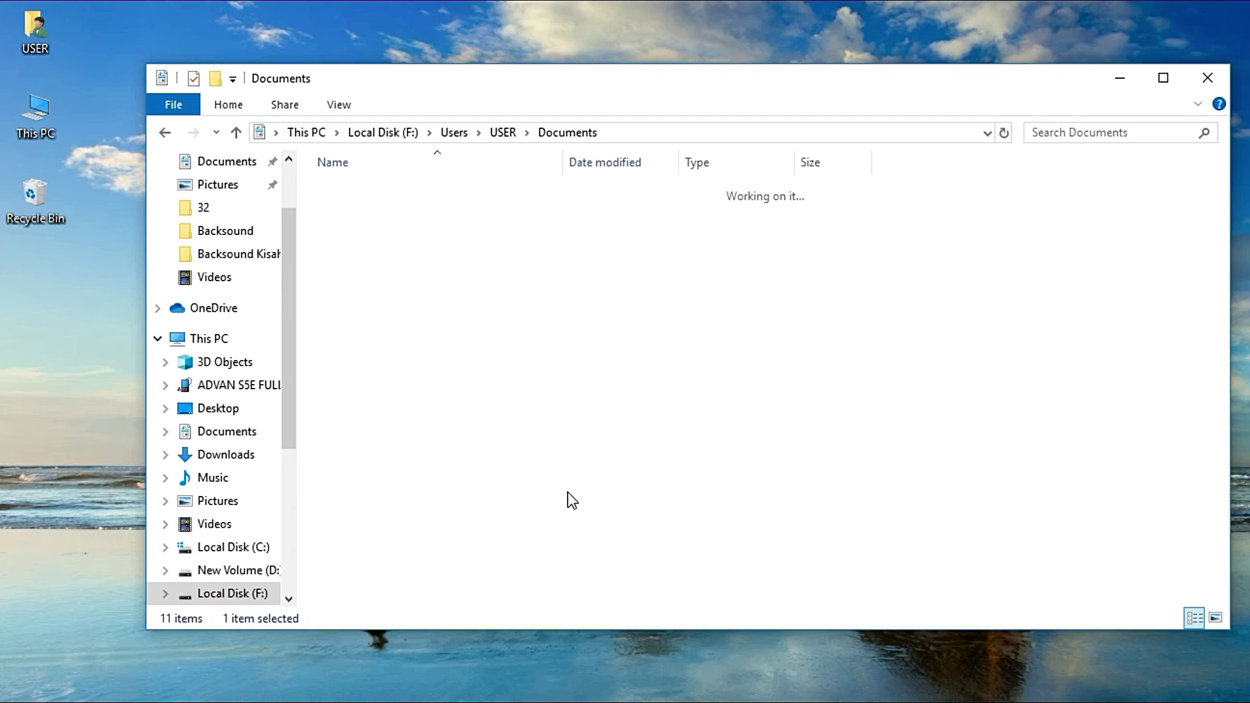
# Step: Examine the folders and files in Documents down to the end of the list, and close File Explorer
pyautogui.press('a')
pyautogui.press('b')
pyautogui.press('j')
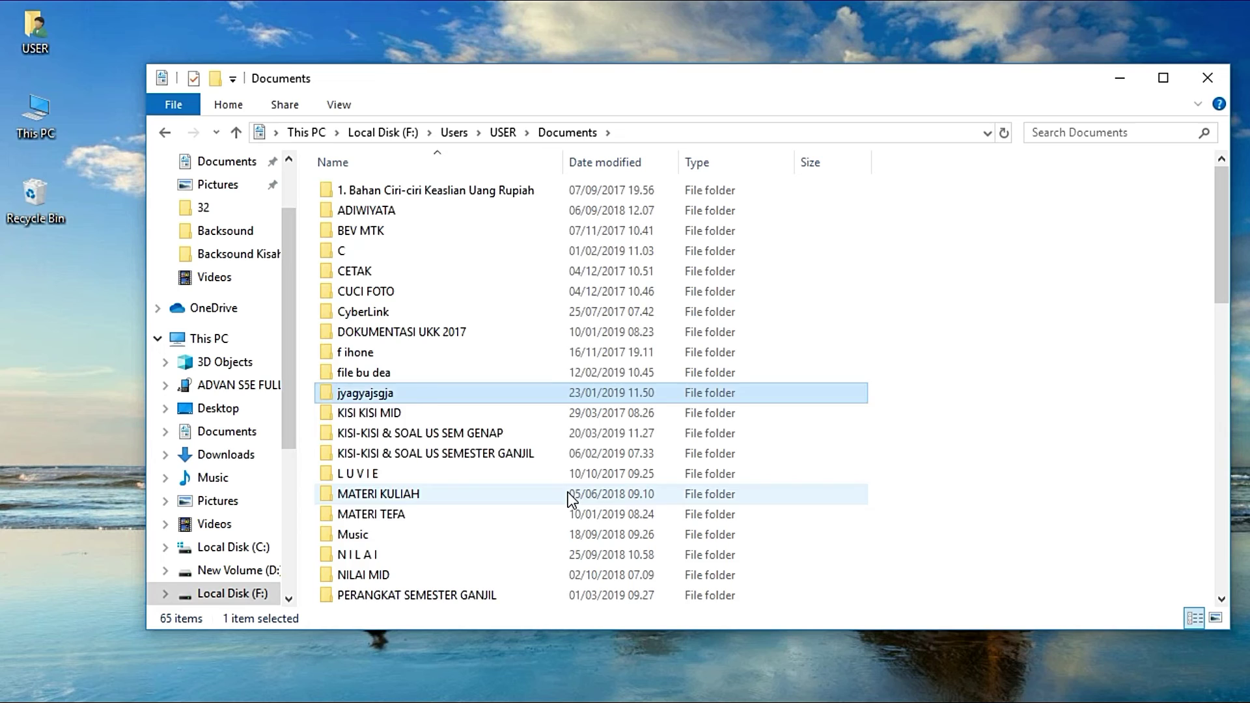
pyautogui.press('p')
pyautogui.press('p')
pyautogui.press('Down')
pyautogui.press('Down')
pyautogui.press('Down')
pyautogui.press('Down')
pyautogui.press('Down')
pyautogui.press('Down')
pyautogui.press('Down')
pyautogui.press('Down')
pyautogui.press('Down')
pyautogui.press('Down')
pyautogui.press('Down')
pyautogui.press('Down')
pyautogui.press('Down')
pyautogui.press('Down')
pyautogui.press('Down')
pyautogui.press('Down')
pyautogui.press('Down')
pyautogui.press('Down')
pyautogui.press('Down')
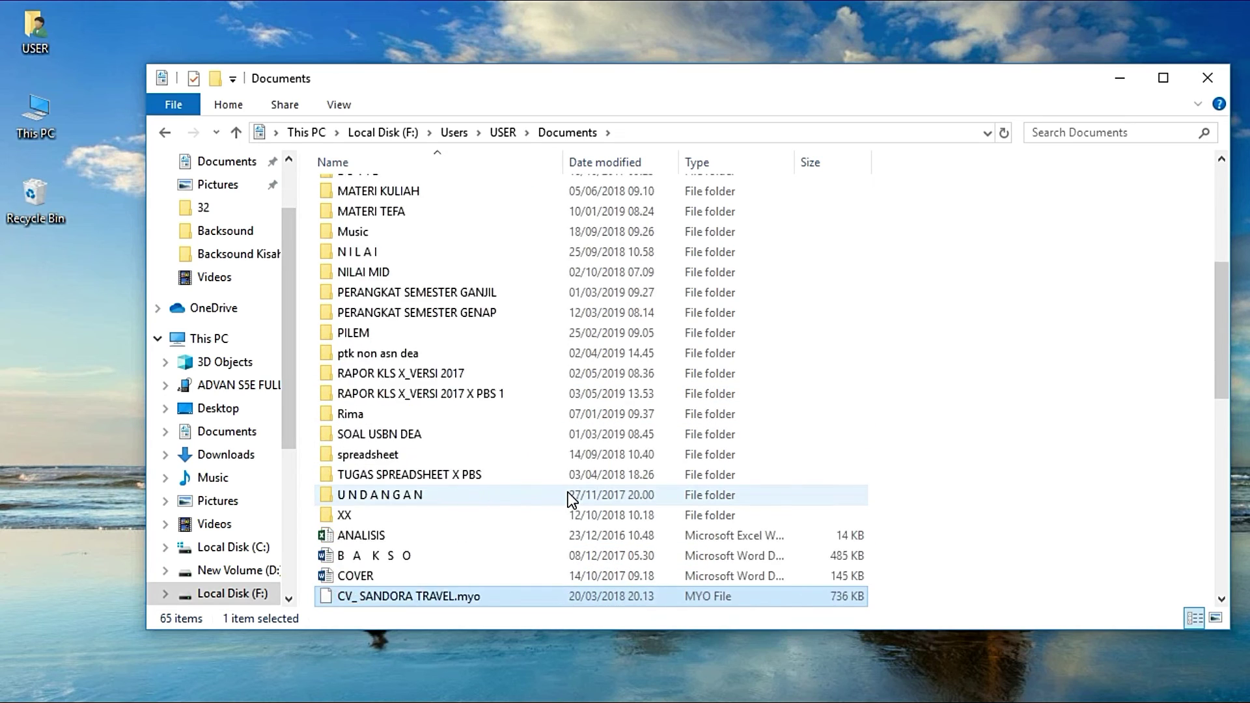
pyautogui.press('Down')
pyautogui.press('Down')
pyautogui.press('Down')
pyautogui.press('Down')
pyautogui.press('Down')
pyautogui.press('Down')
pyautogui.press('Down')
pyautogui.press('Down')
pyautogui.press('Down')
pyautogui.press('Down')
pyautogui.press('Down')
pyautogui.press('Down')
pyautogui.press('Down')
pyautogui.press('Down')
pyautogui.press('Down')
pyautogui.press('Down')
pyautogui.press('Down')
pyautogui.press('Down')
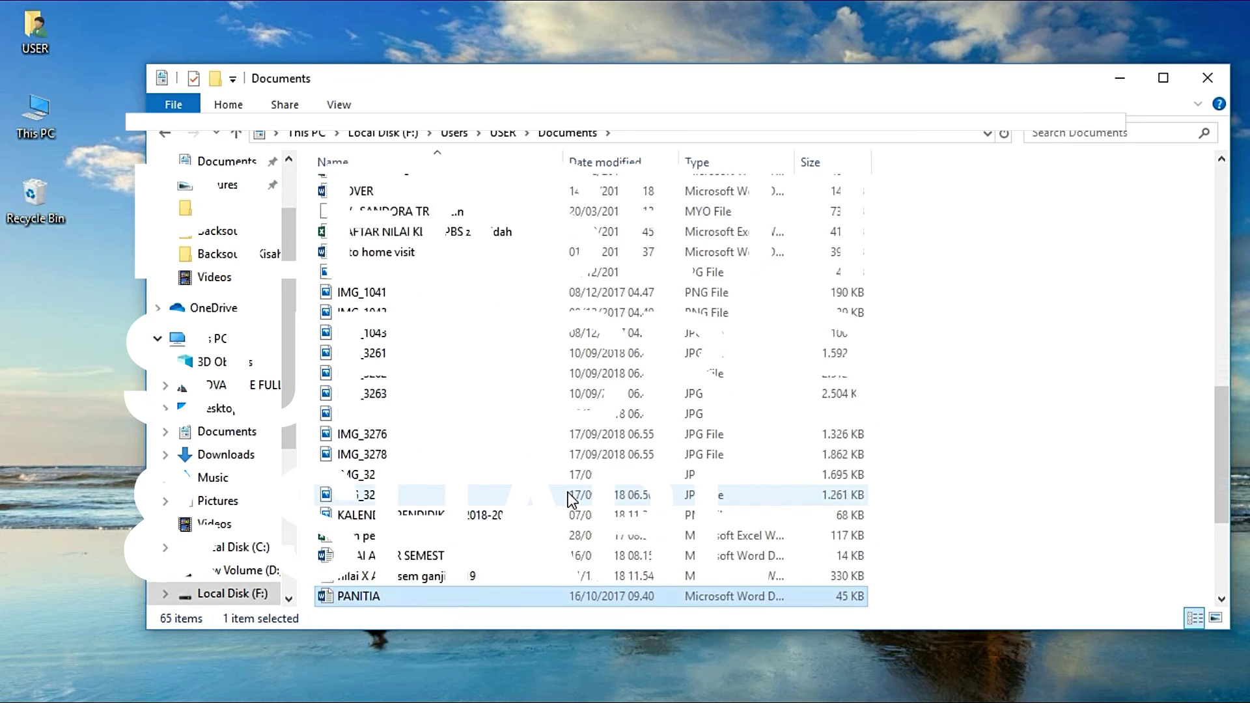
pyautogui.press('Down')
pyautogui.press('Down')
pyautogui.press('Down')
pyautogui.press('Down')
pyautogui.press('Down')
pyautogui.press('Down')
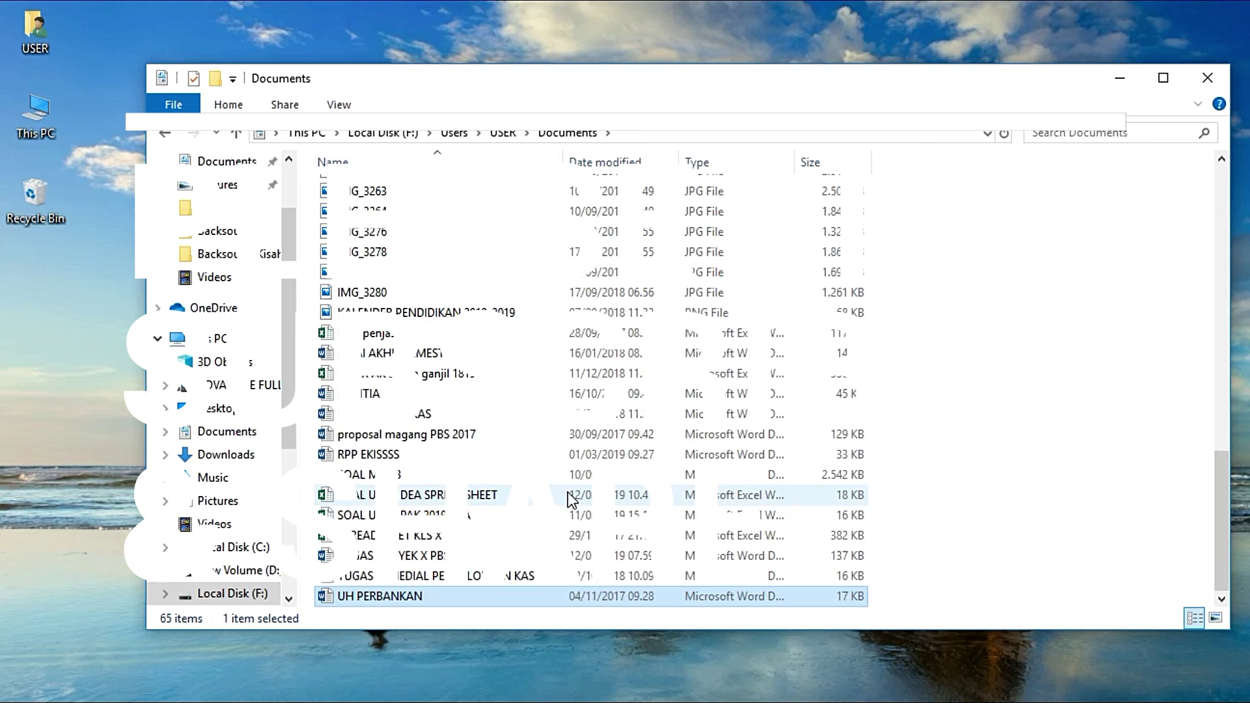
pyautogui.press('Up')
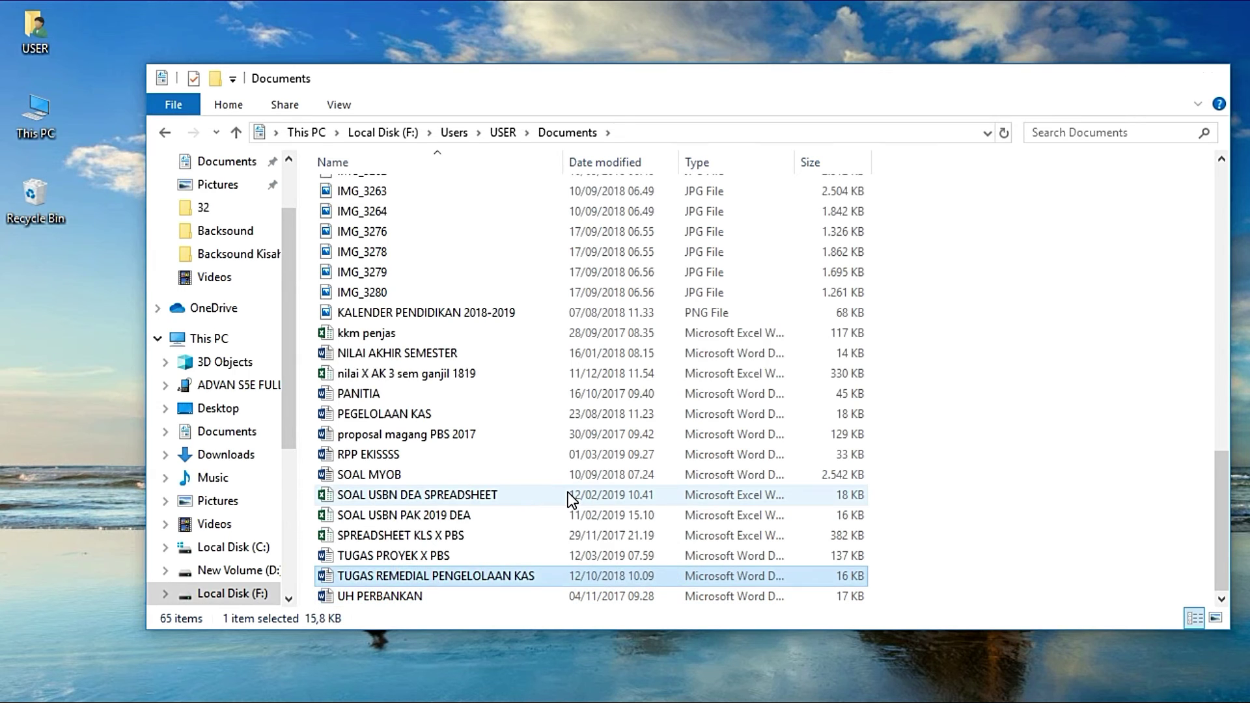
pyautogui.hotkey('alt', 'F4')
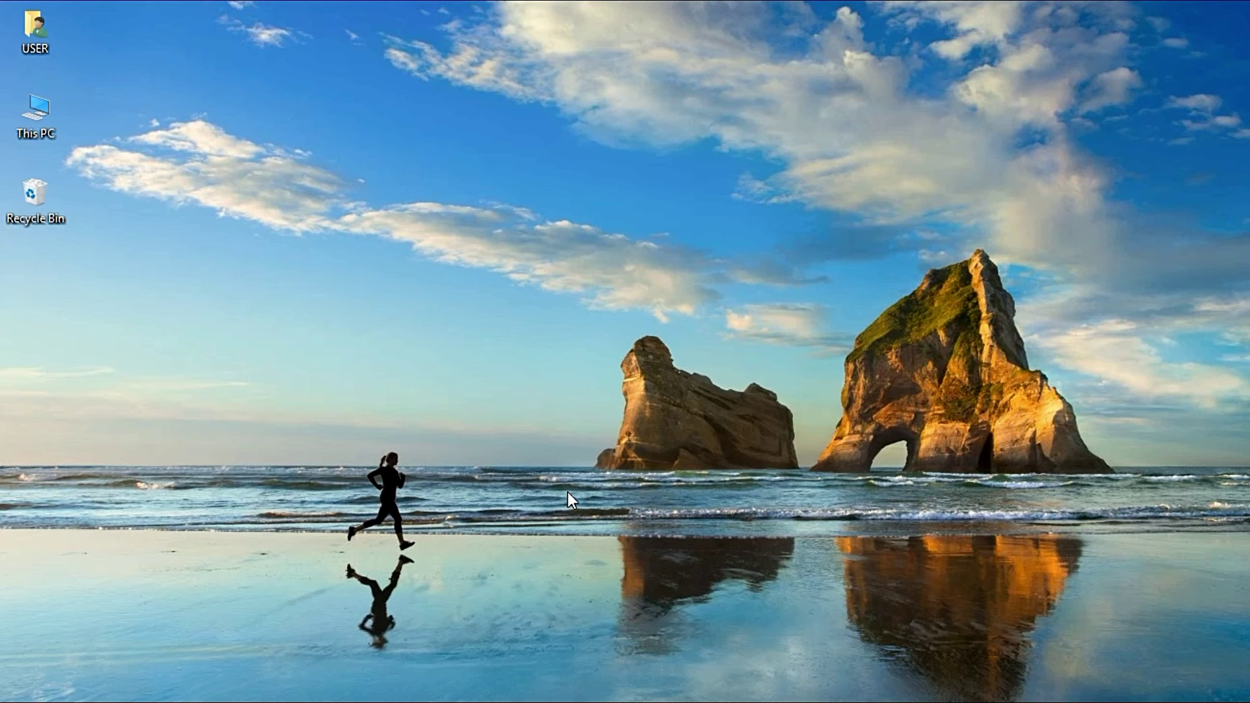